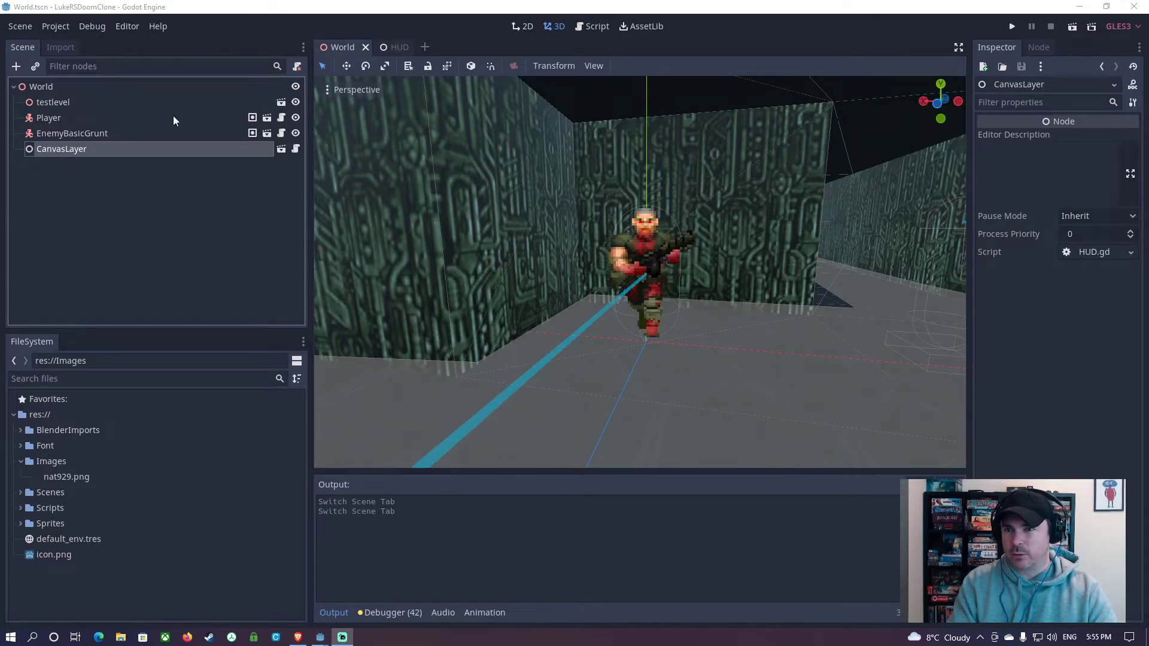
- Open the Player scene from the World scene and add a CanvasLayer node under the Player root
{"action": "left_click", "coordinate": [267, 118]}
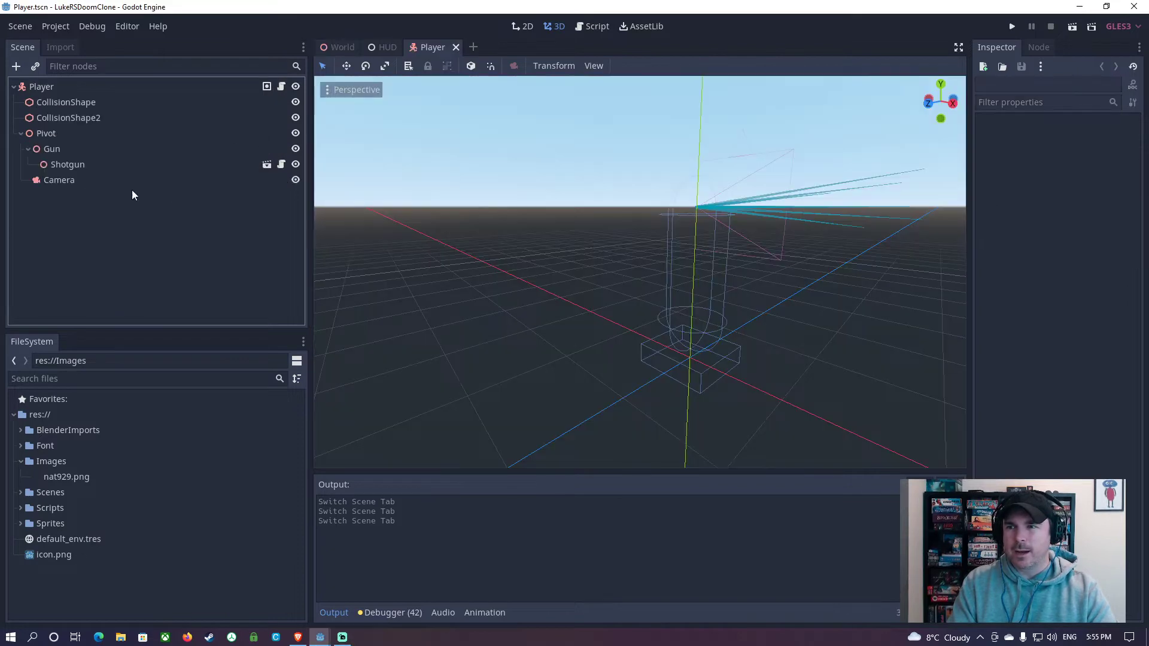
{"action": "left_click", "coordinate": [43, 88]}
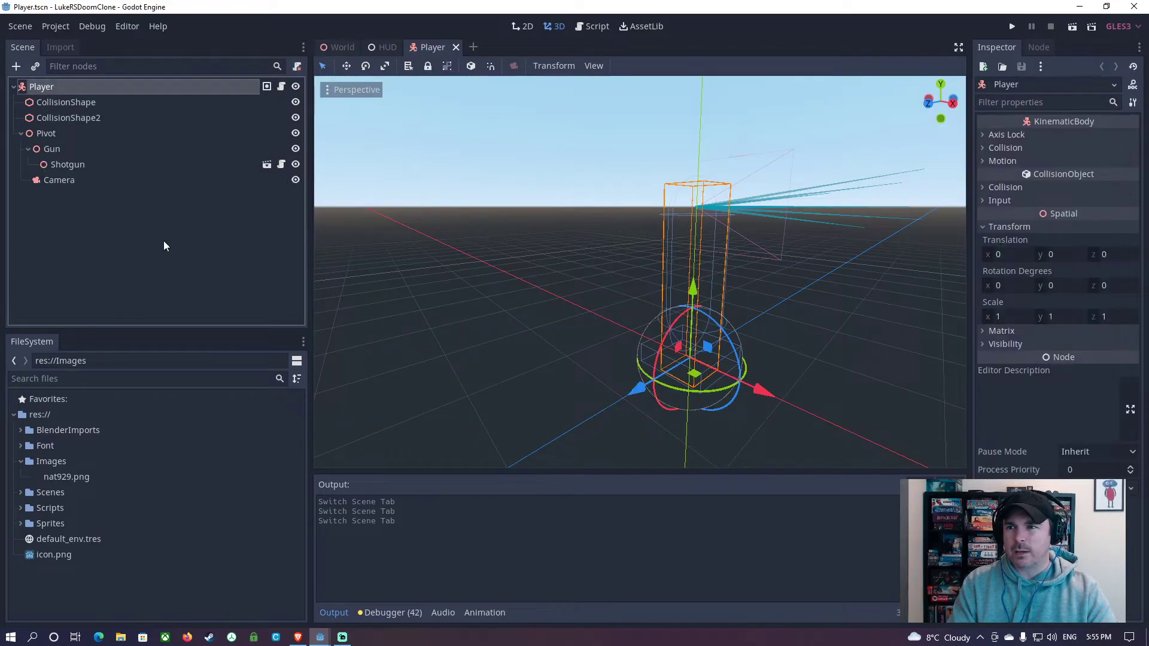
{"action": "left_click", "coordinate": [22, 66]}
{"action": "type", "text": "canvas"}
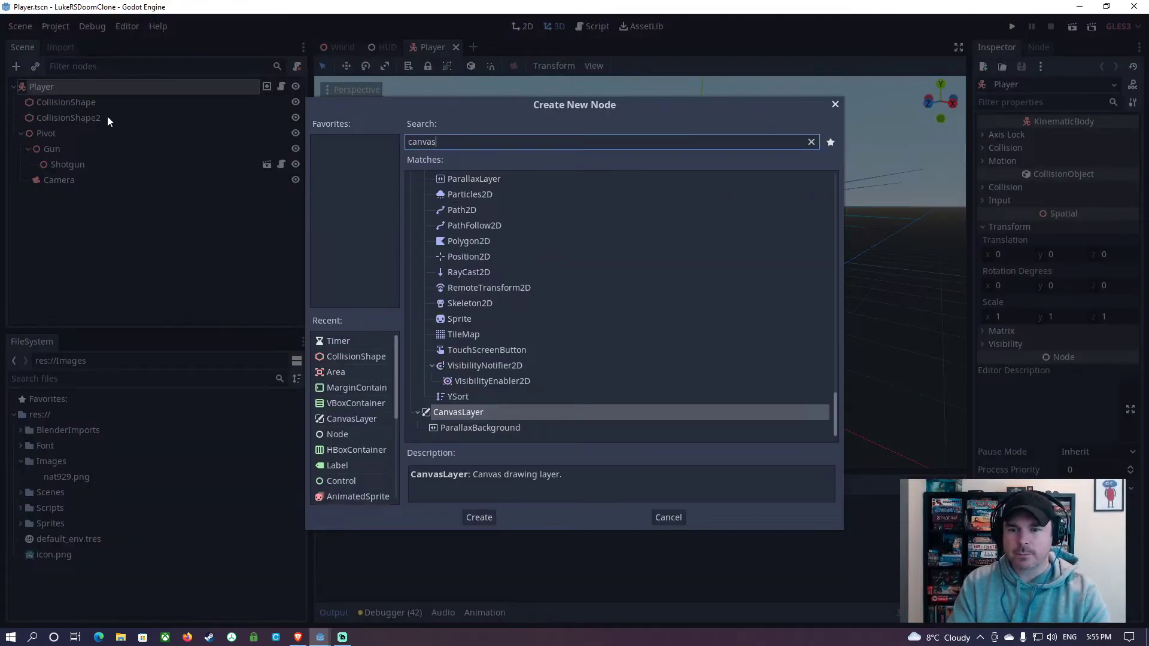
{"action": "double_click", "coordinate": [468, 415]}
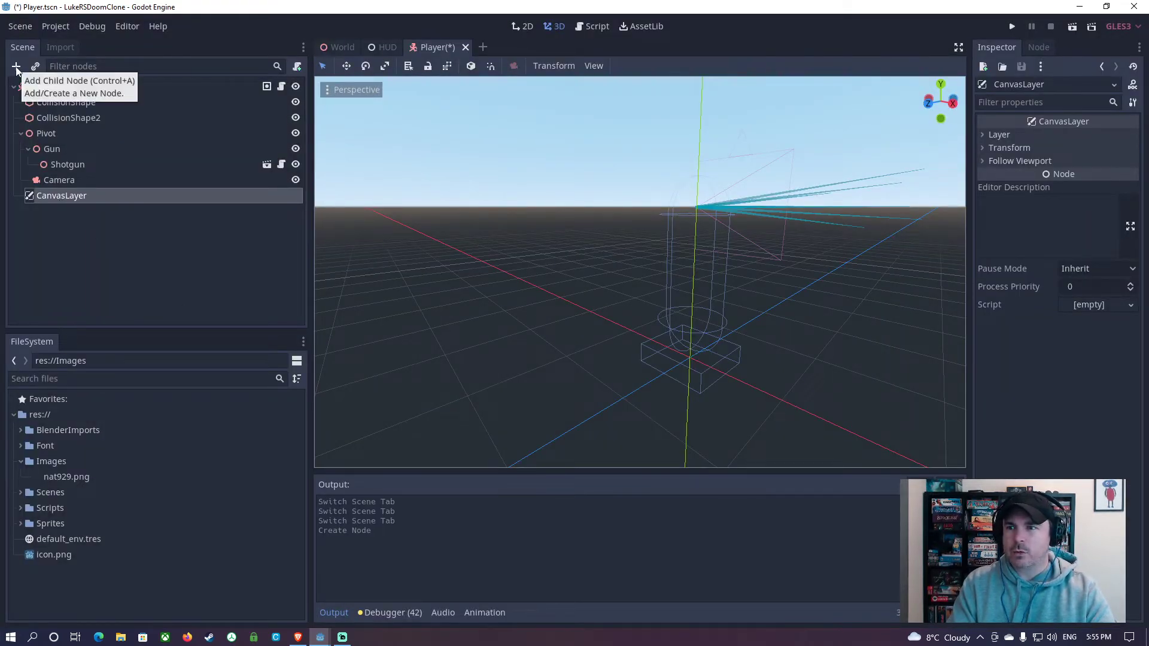
- Try to place the nat929.png image directly into the Player scene under the CanvasLayer
{"action": "left_click", "coordinate": [60, 479]}
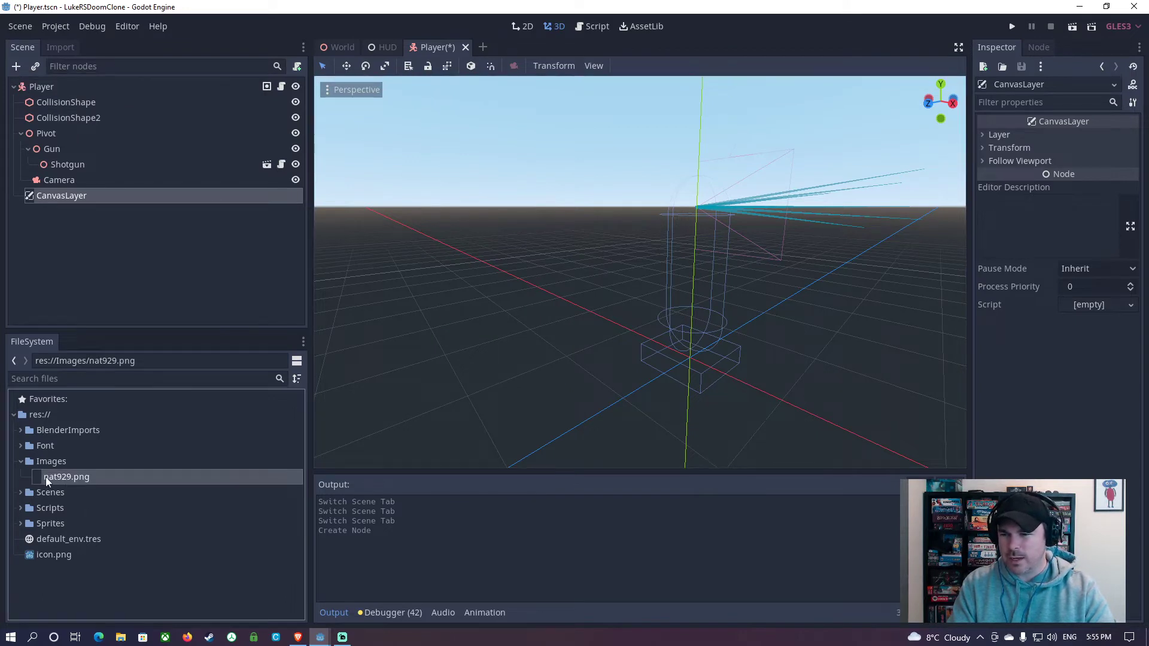
{"action": "left_click_drag", "start_coordinate": [45, 476], "coordinate": [260, 107]}
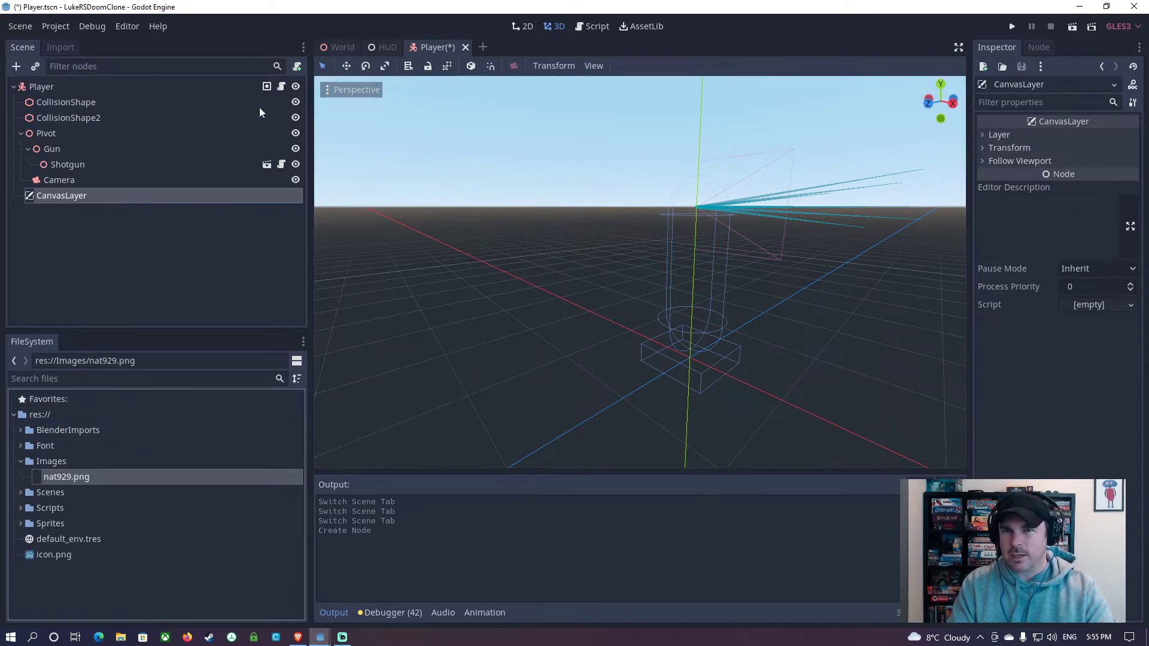
{"action": "left_click", "coordinate": [526, 27]}
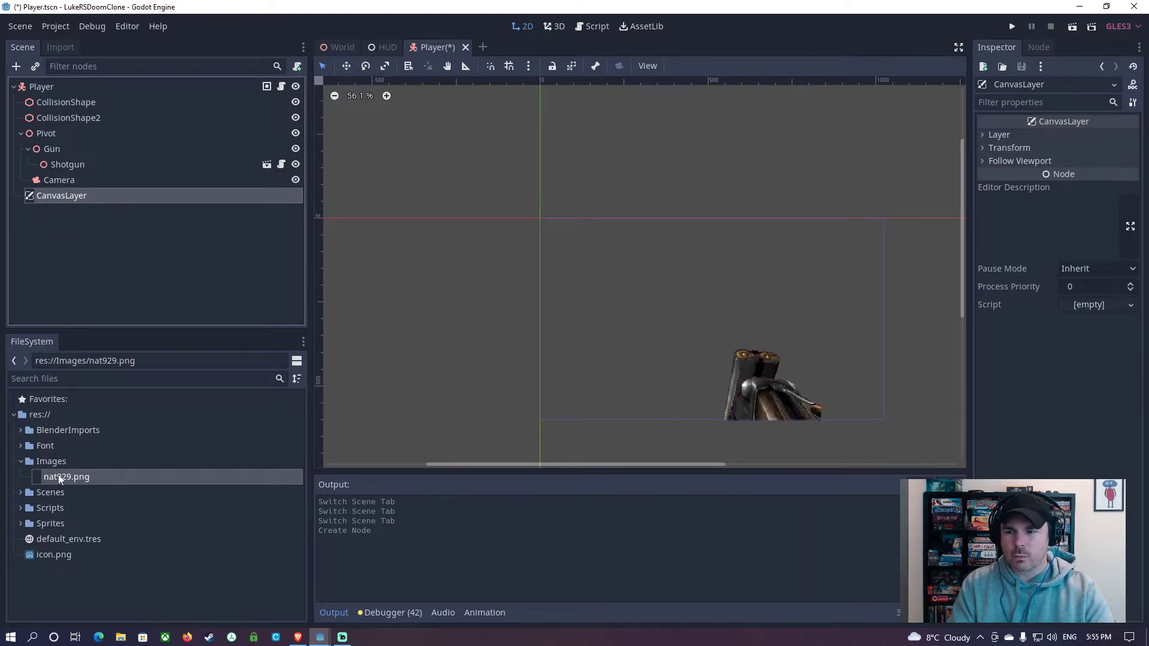
{"action": "left_click_drag", "start_coordinate": [59, 479], "coordinate": [64, 195]}
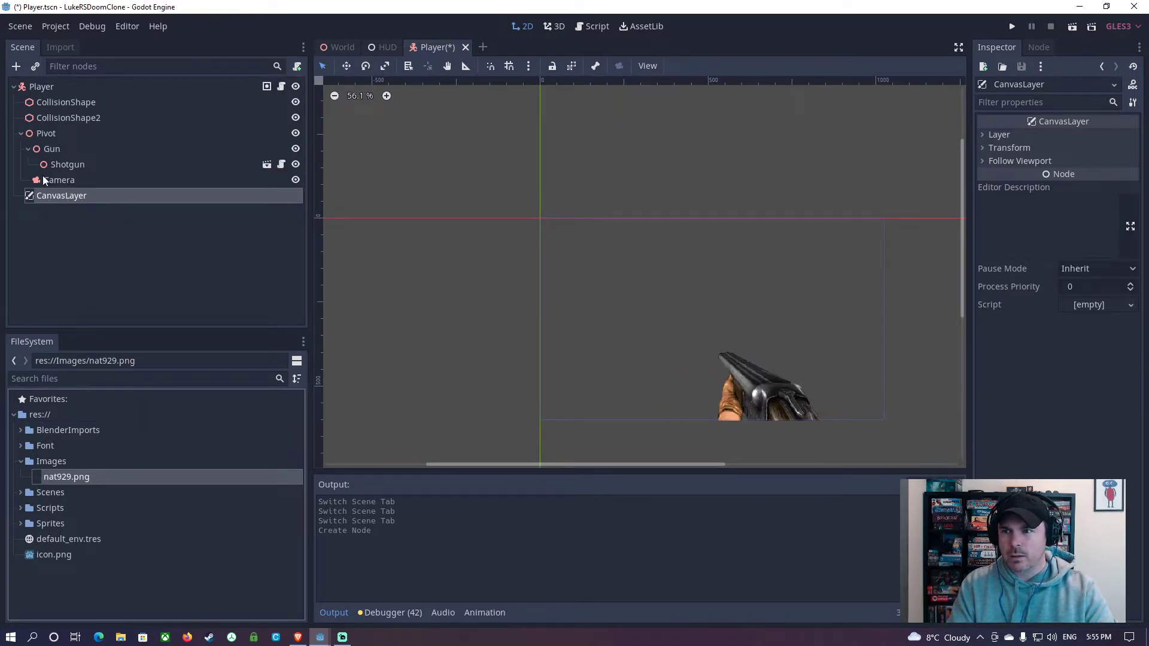
- Add a Sprite node as a child of the CanvasLayer
{"action": "left_click", "coordinate": [18, 67]}
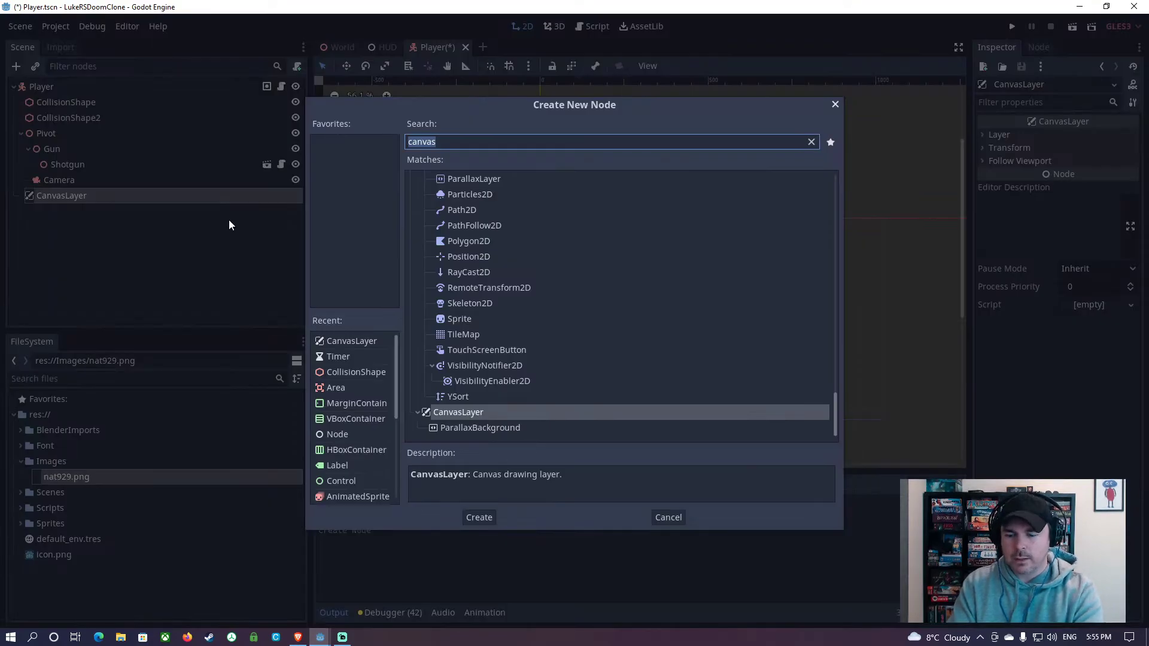
{"action": "type", "text": "ani"}
{"action": "key", "text": "BackSpace"}
{"action": "key", "text": "BackSpace"}
{"action": "key", "text": "BackSpace"}
{"action": "type", "text": "spri"}
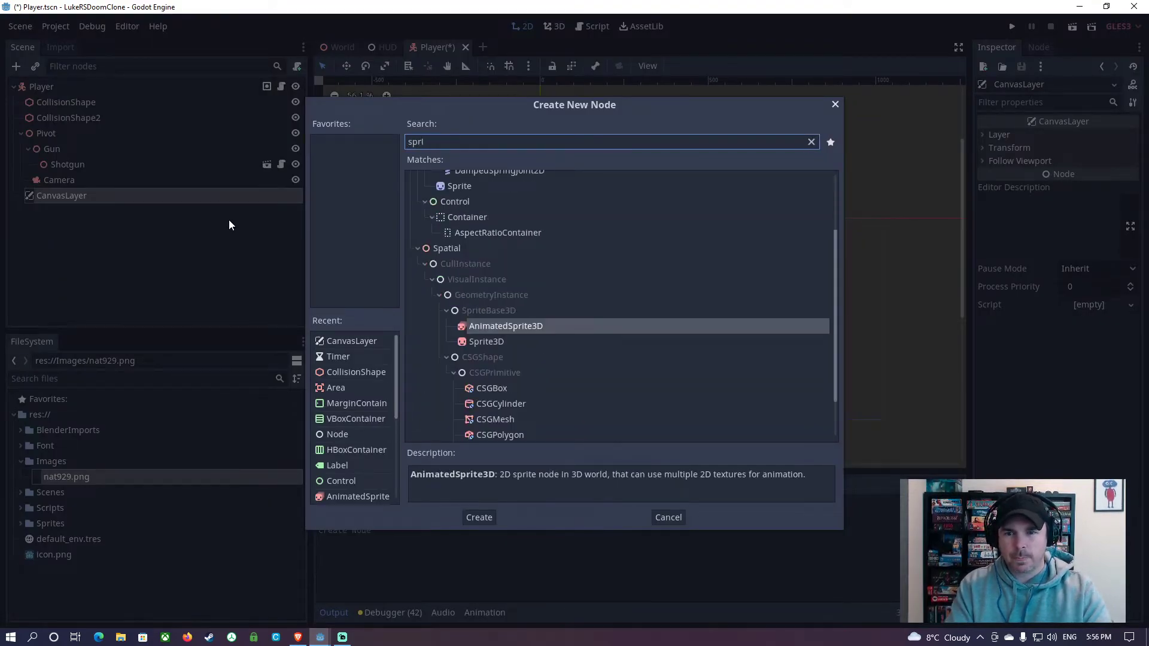
{"action": "left_click", "coordinate": [464, 187]}
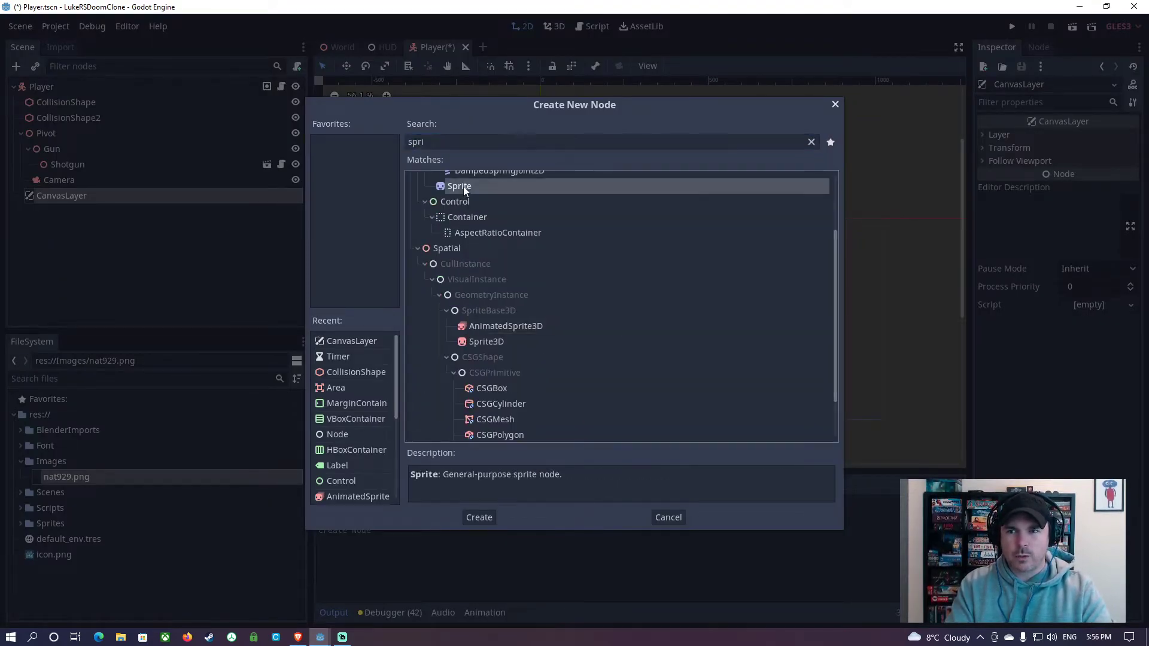
{"action": "double_click", "coordinate": [463, 185]}
{"action": "left_click", "coordinate": [52, 212]}
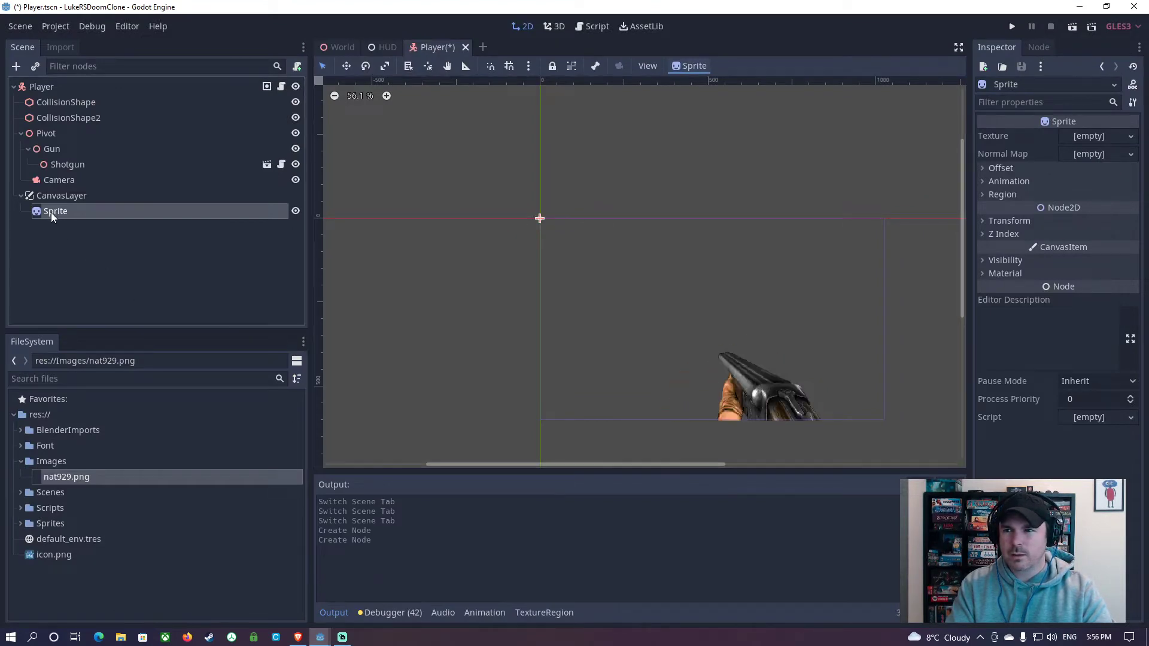
- Assign nat929.png from the Images folder as the Sprite's texture
{"action": "left_click_drag", "start_coordinate": [47, 477], "coordinate": [1091, 136]}
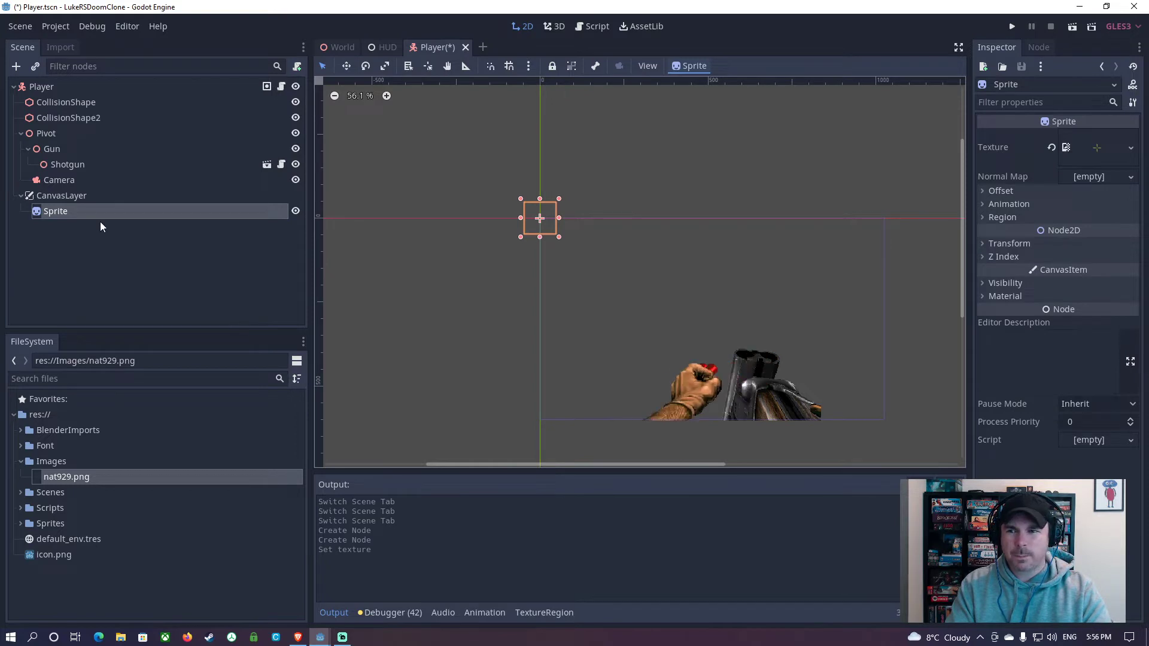
{"action": "left_click", "coordinate": [55, 197]}
{"action": "left_click", "coordinate": [52, 210]}
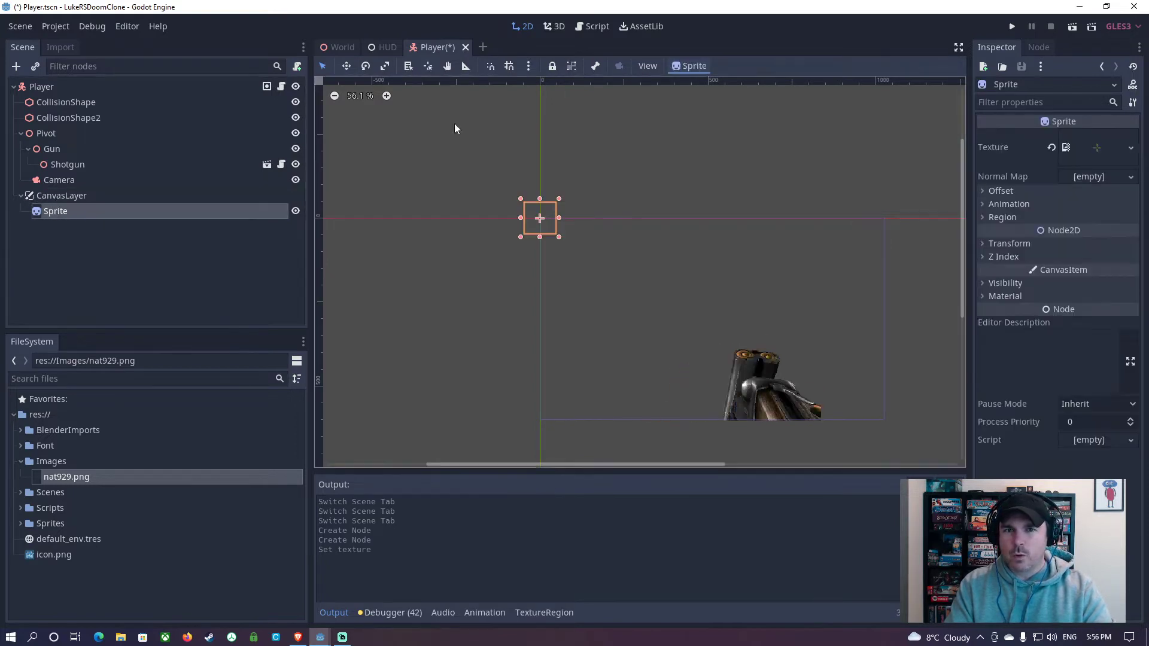
- Add a CenterContainer under the CanvasLayer and make the Sprite its child
{"action": "left_click", "coordinate": [63, 195]}
{"action": "key", "text": "ctrl+a"}
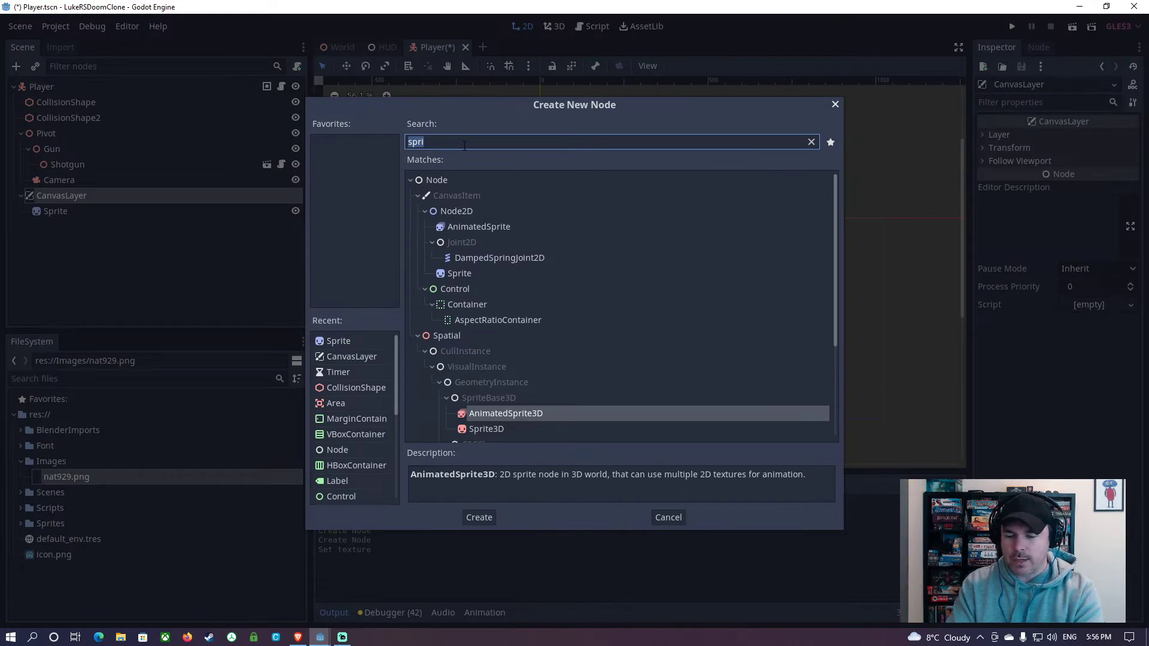
{"action": "type", "text": "cent"}
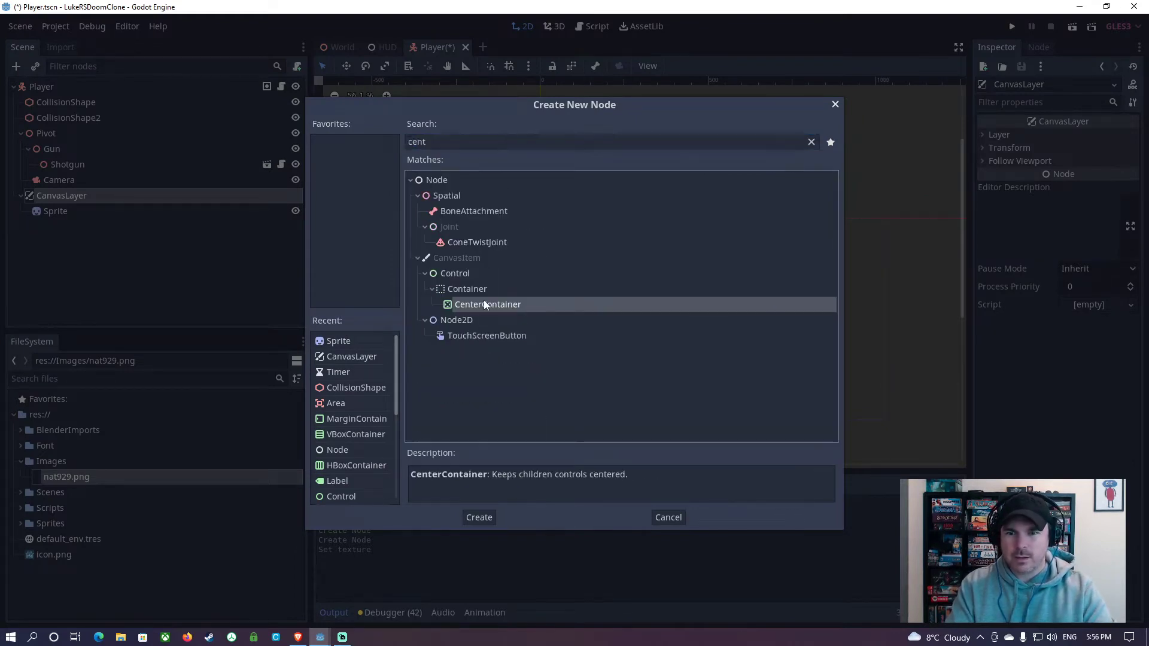
{"action": "key", "text": "Return"}
{"action": "left_click_drag", "start_coordinate": [48, 211], "coordinate": [50, 227]}
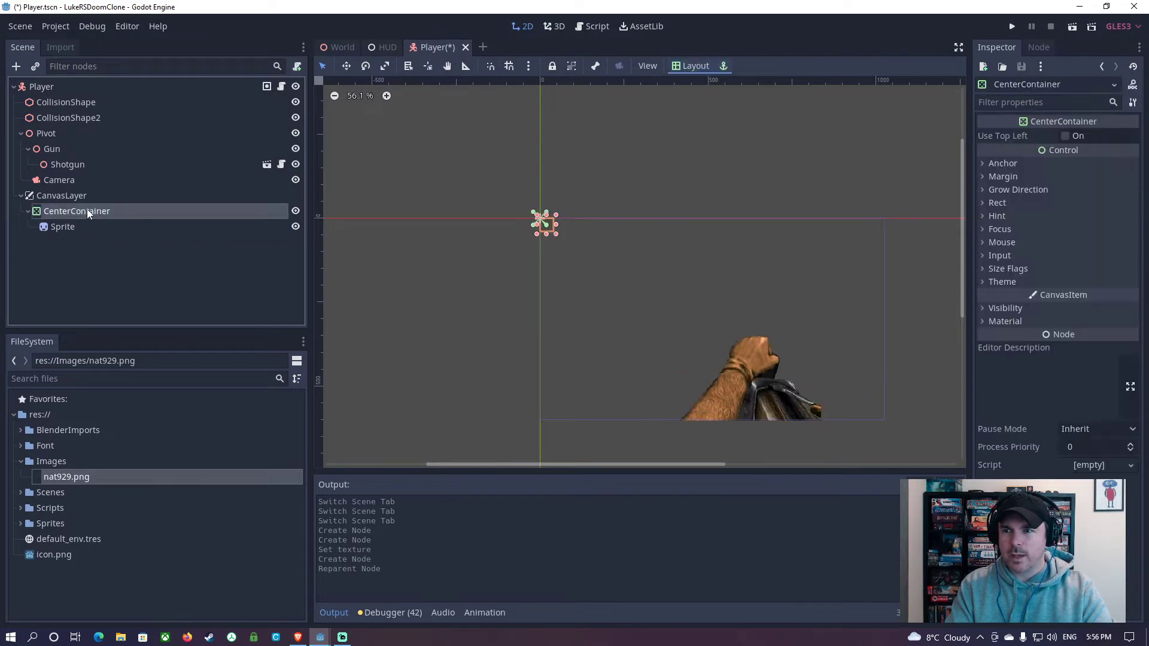
- Apply the Center layout to the CenterContainer and inspect where the crosshair sits relative to it
{"action": "left_click", "coordinate": [693, 65]}
{"action": "left_click", "coordinate": [696, 210]}
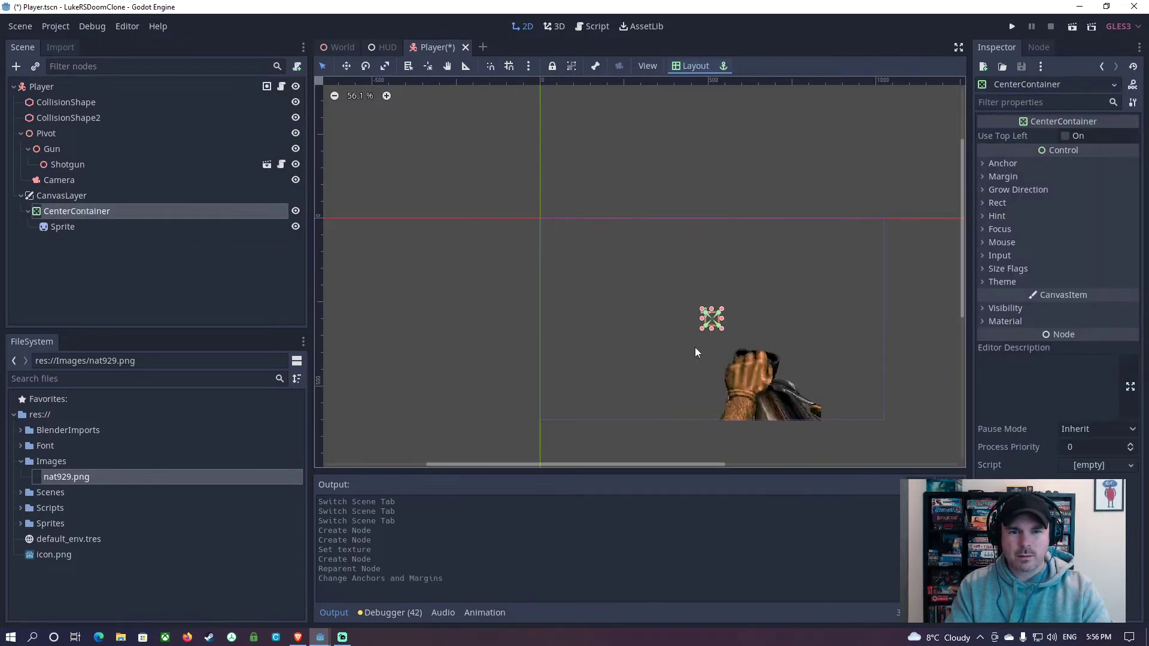
{"action": "scroll", "coordinate": [713, 323], "scroll_direction": "up", "scroll_amount": 3}
{"action": "scroll", "coordinate": [715, 326], "scroll_direction": "up", "scroll_amount": 9}
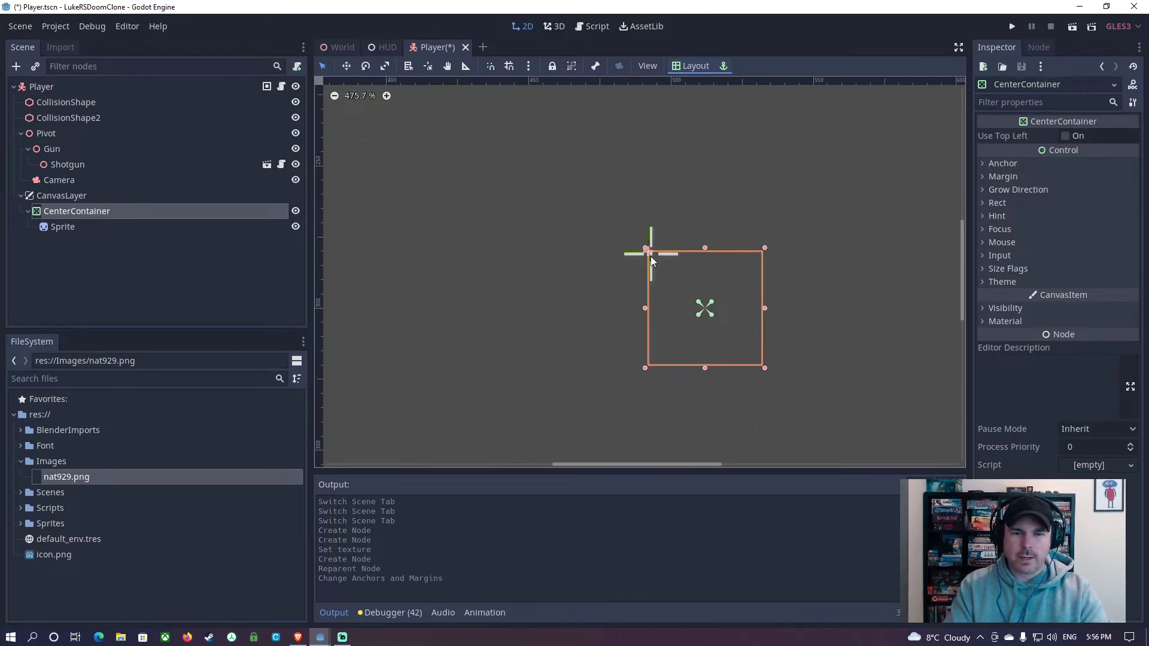
{"action": "scroll", "coordinate": [706, 324], "scroll_direction": "down", "scroll_amount": 8}
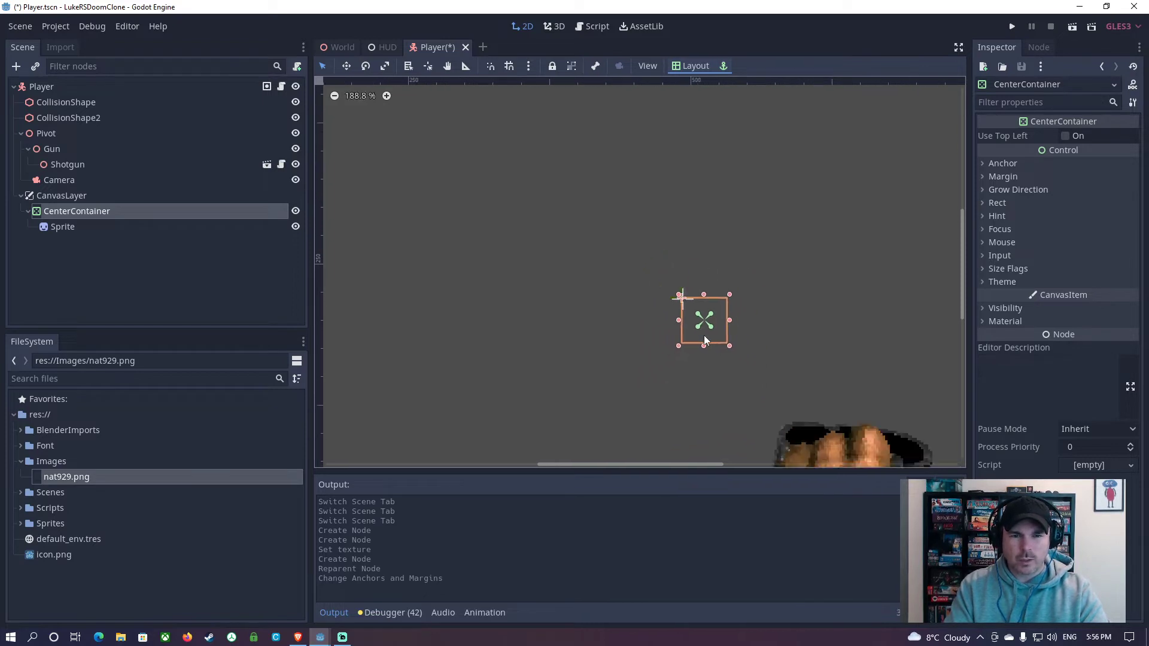
{"action": "scroll", "coordinate": [706, 329], "scroll_direction": "up", "scroll_amount": 7}
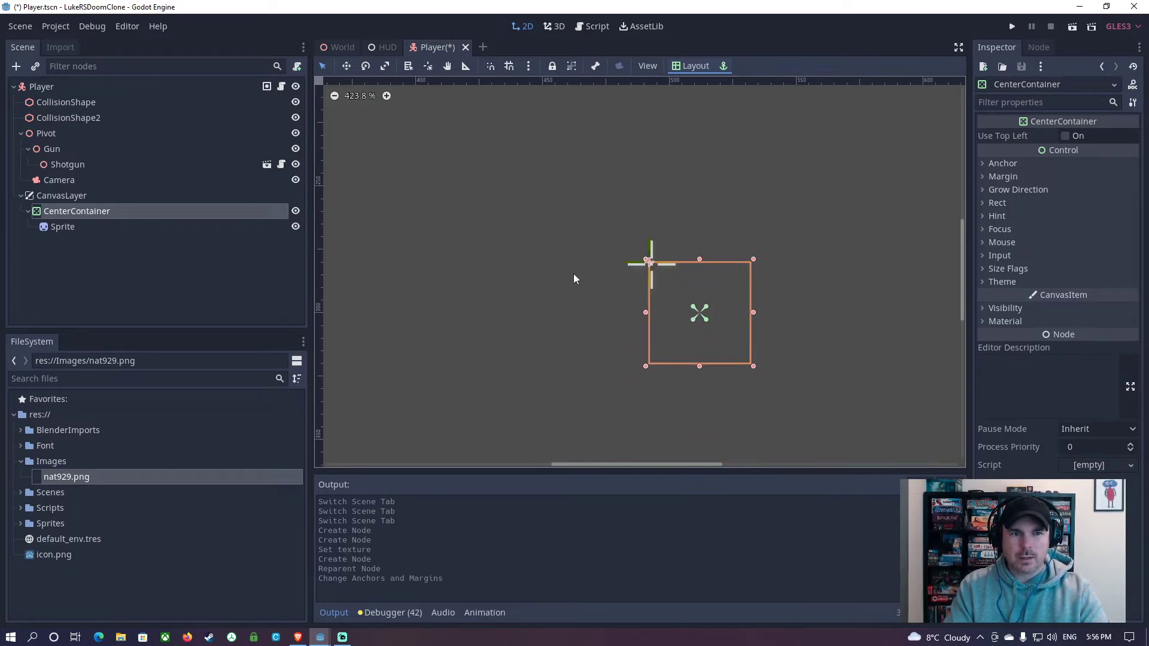
- Examine the Sprite's offset settings and the crosshair's alignment, nudging the Sprite one pixel left and back
{"action": "left_click", "coordinate": [63, 226]}
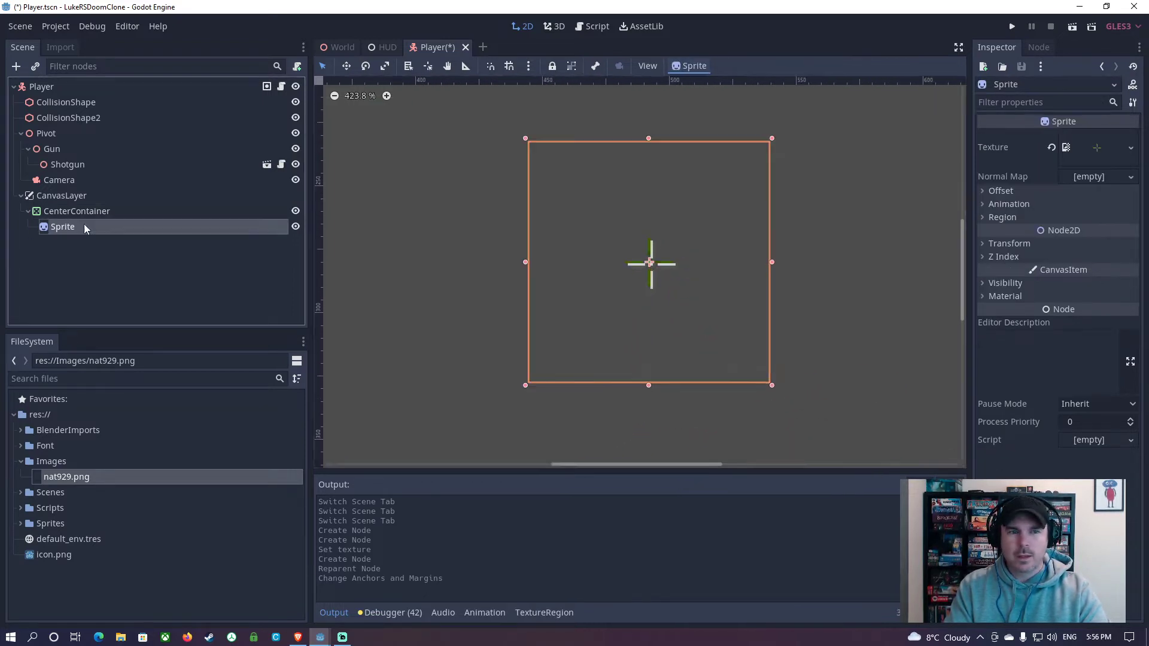
{"action": "left_click", "coordinate": [984, 192]}
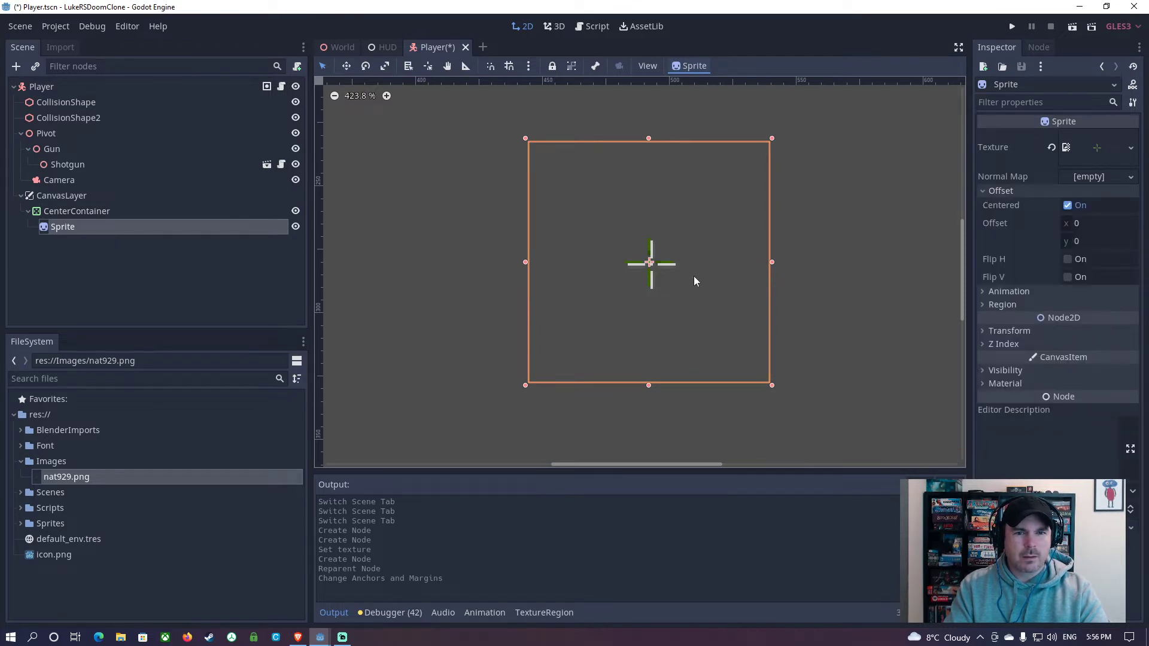
{"action": "scroll", "coordinate": [688, 276], "scroll_direction": "down", "scroll_amount": 5}
{"action": "scroll", "coordinate": [683, 275], "scroll_direction": "down", "scroll_amount": 18}
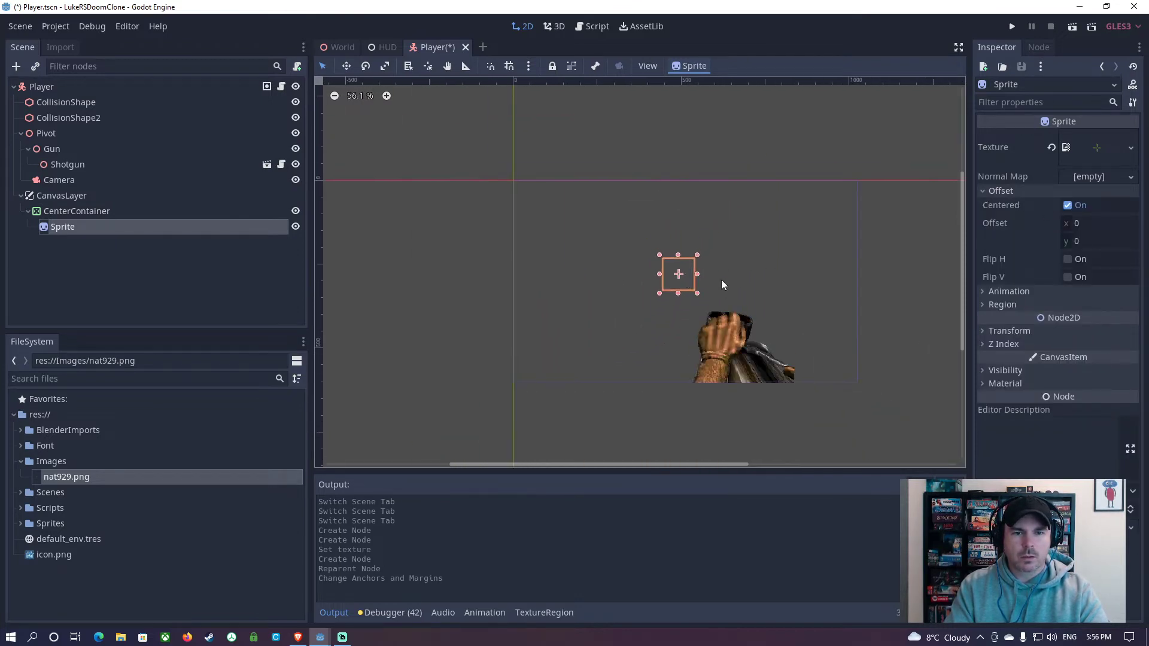
{"action": "scroll", "coordinate": [687, 270], "scroll_direction": "up", "scroll_amount": 17}
{"action": "scroll", "coordinate": [673, 285], "scroll_direction": "up", "scroll_amount": 6}
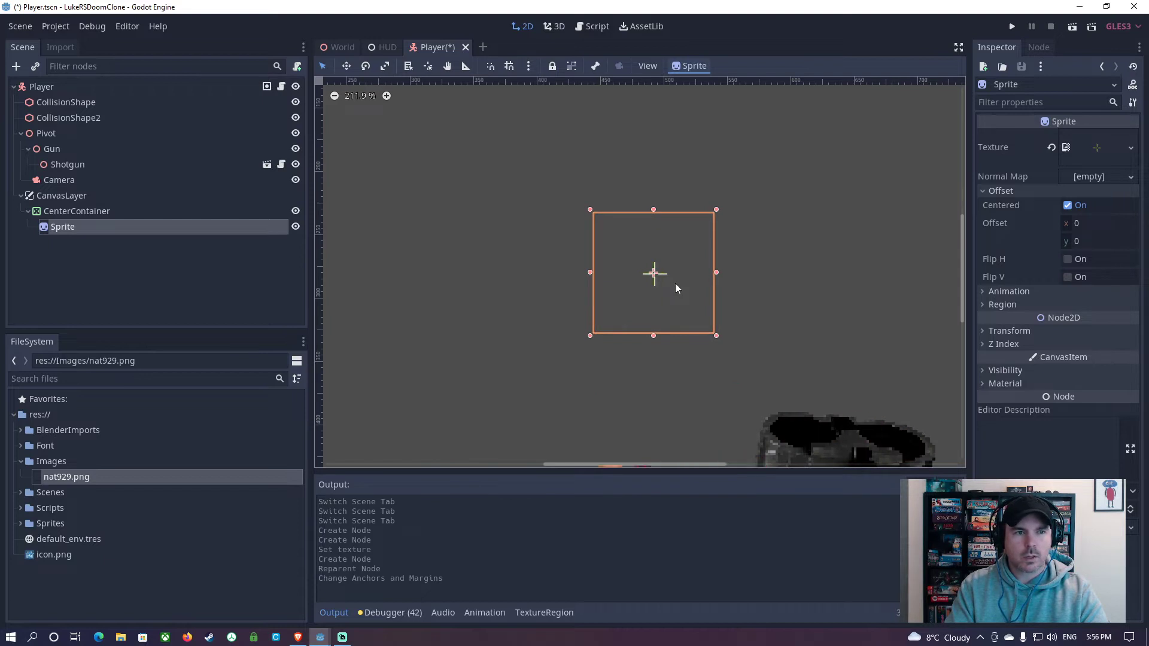
{"action": "scroll", "coordinate": [641, 275], "scroll_direction": "up", "scroll_amount": 7}
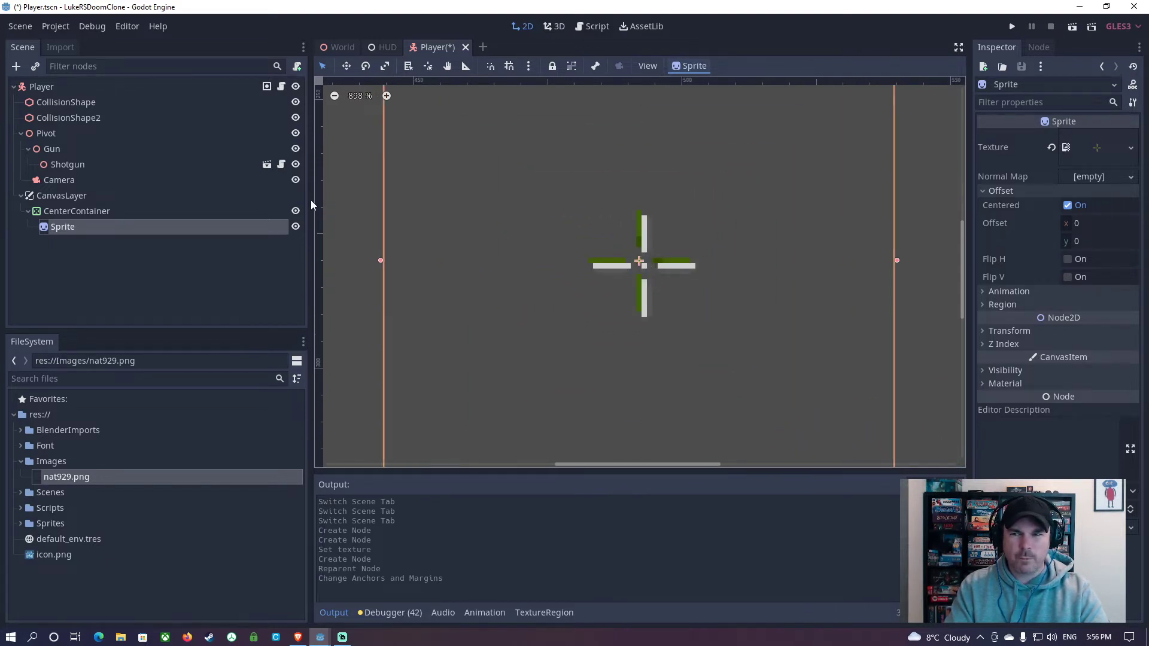
{"action": "key", "text": "Left"}
{"action": "key", "text": "Right"}
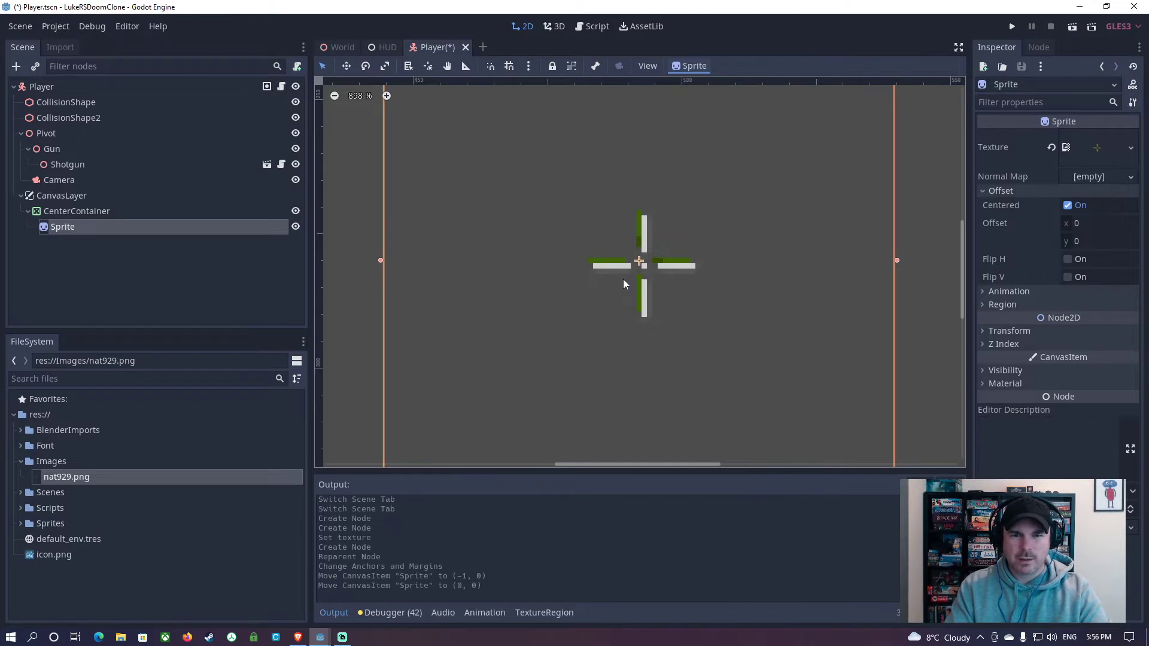
- Set the CenterContainer's rect size to 0 in both x and y
{"action": "left_click", "coordinate": [82, 213]}
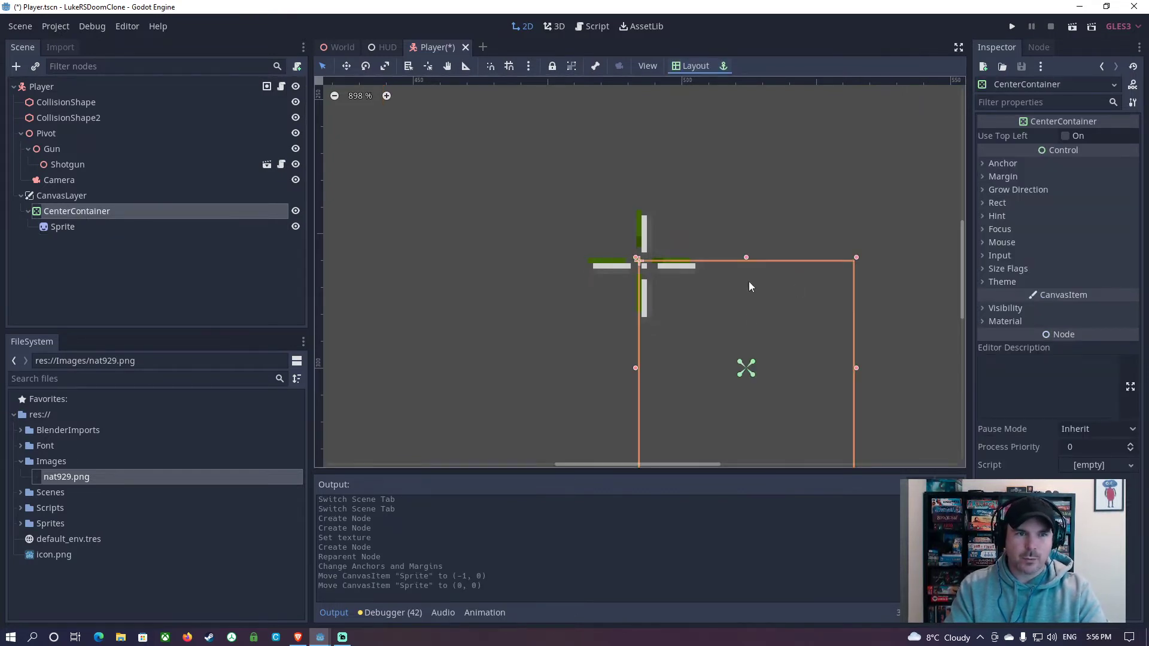
{"action": "left_click", "coordinate": [984, 203]}
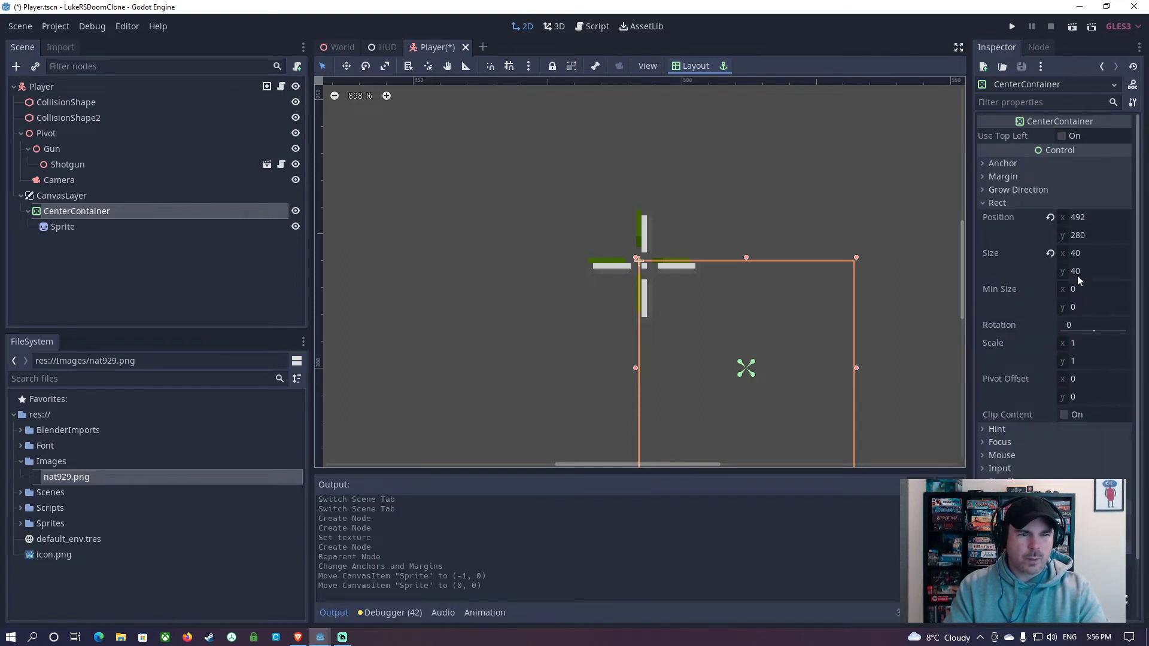
{"action": "left_click", "coordinate": [1077, 253]}
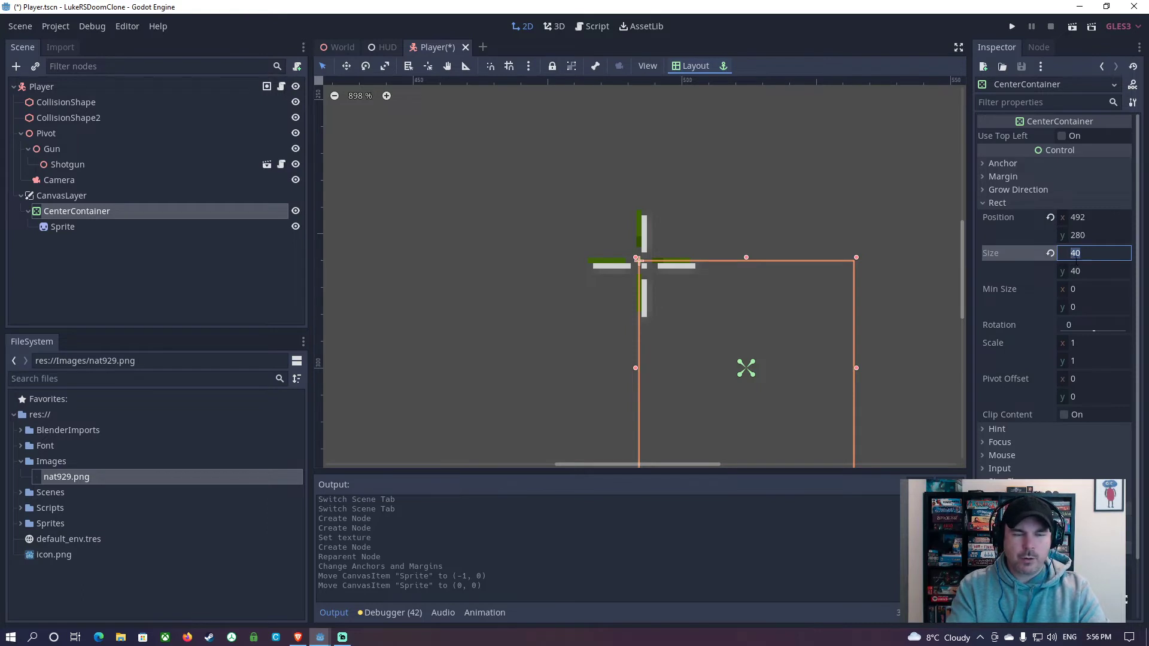
{"action": "type", "text": "0"}
{"action": "left_click", "coordinate": [1083, 270]}
{"action": "type", "text": "0"}
{"action": "left_click", "coordinate": [1079, 250]}
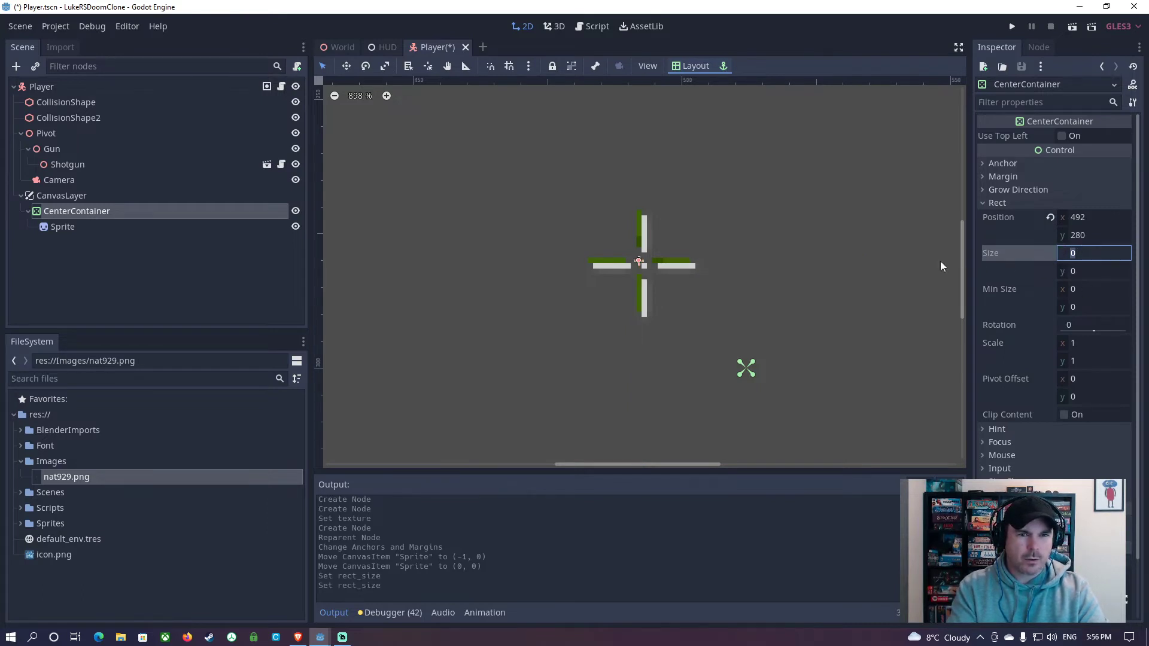
- Check the Sprite's transform values and apply the Center layout to the zero-size CenterContainer
{"action": "left_click", "coordinate": [70, 225]}
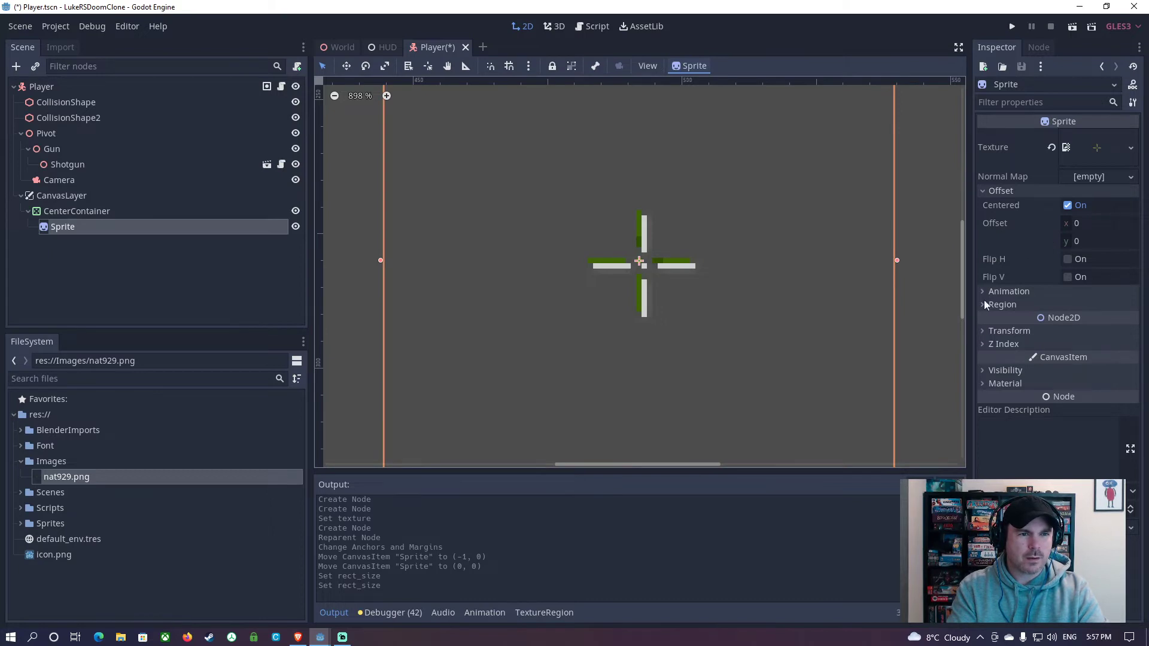
{"action": "left_click", "coordinate": [996, 331]}
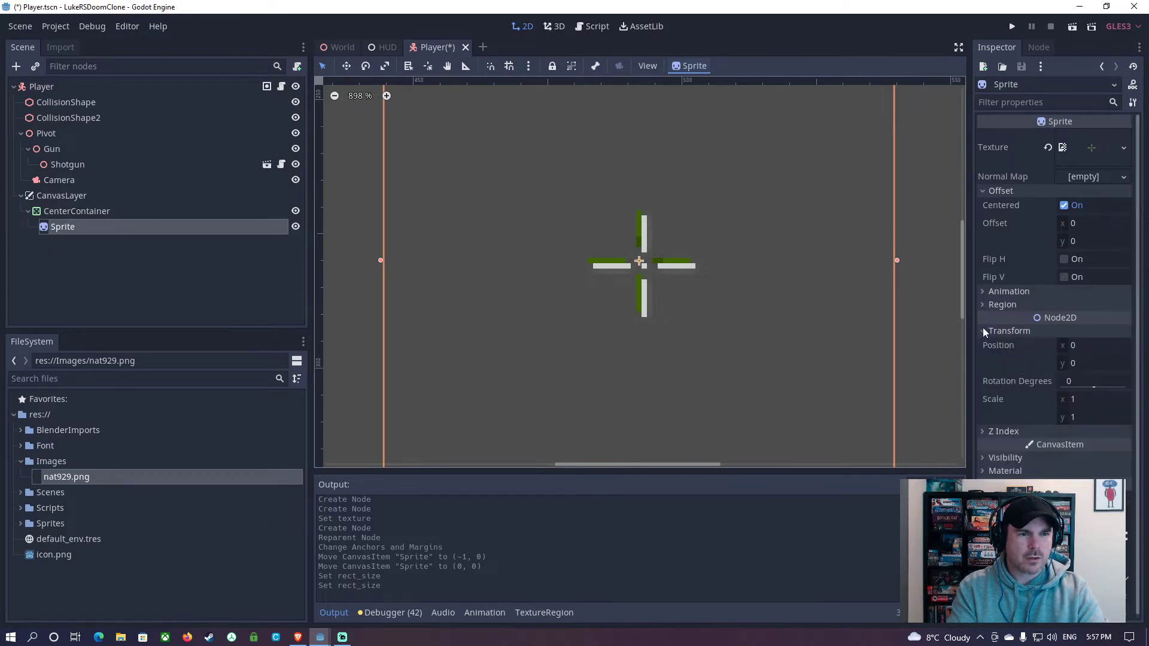
{"action": "left_click", "coordinate": [98, 211]}
{"action": "left_click", "coordinate": [691, 66]}
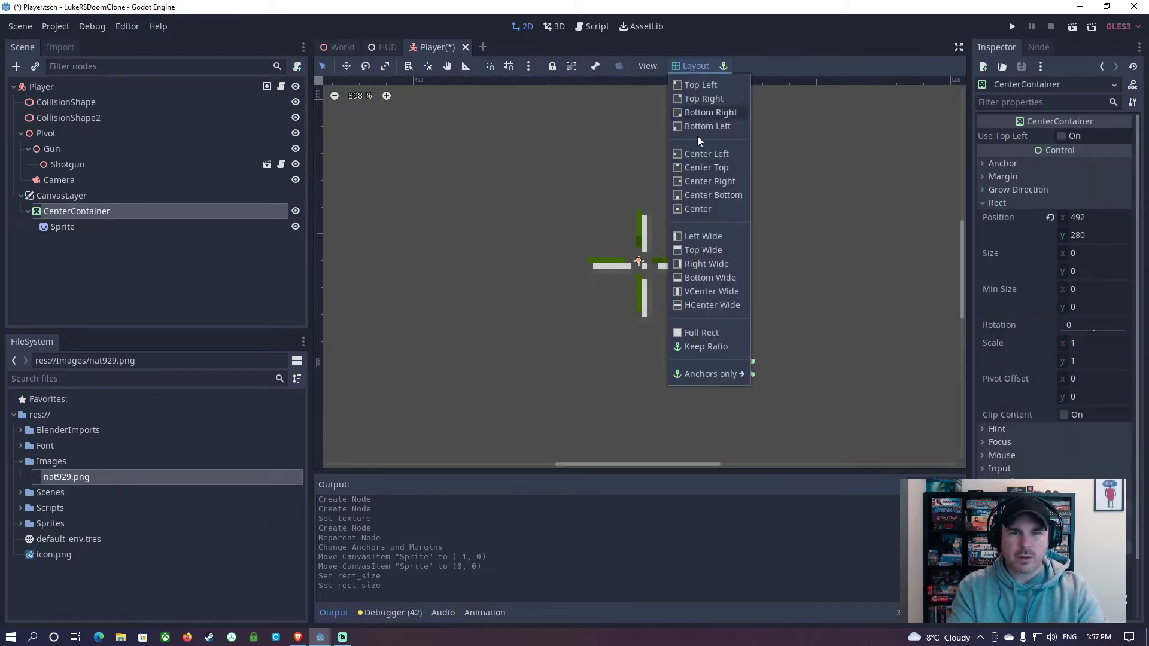
{"action": "left_click", "coordinate": [685, 210]}
{"action": "scroll", "coordinate": [733, 339], "scroll_direction": "down", "scroll_amount": 10}
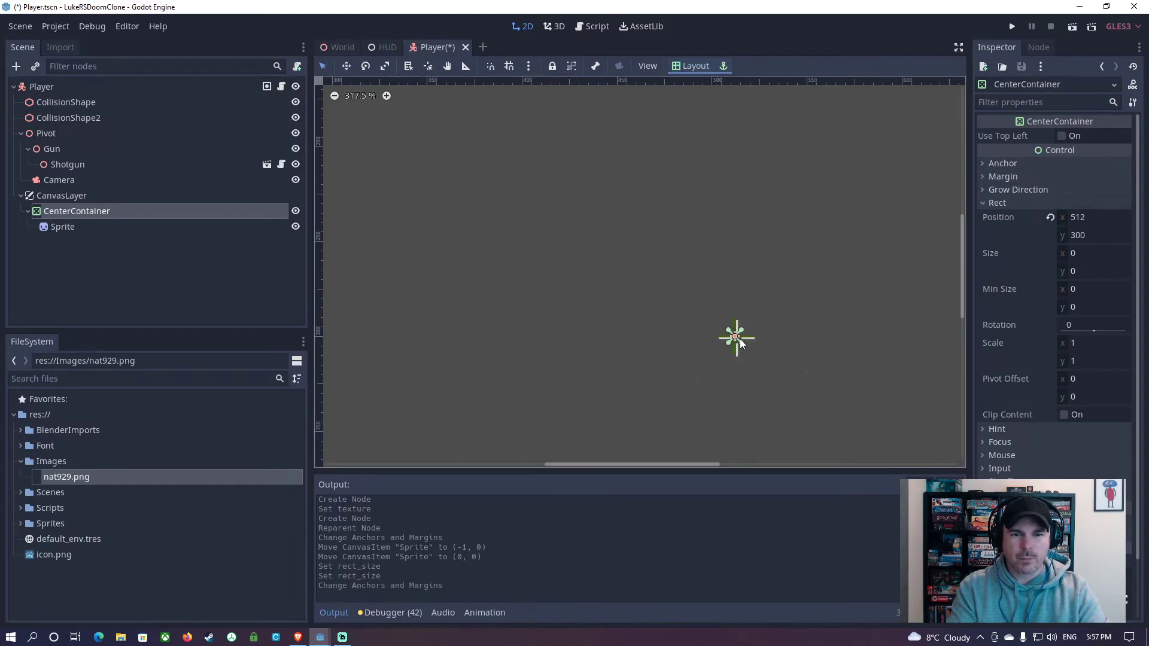
- Move the crosshair Sprite to position x -1, y -1 and check its centre against the CenterContainer's origin
{"action": "scroll", "coordinate": [733, 339], "scroll_direction": "up", "scroll_amount": 10}
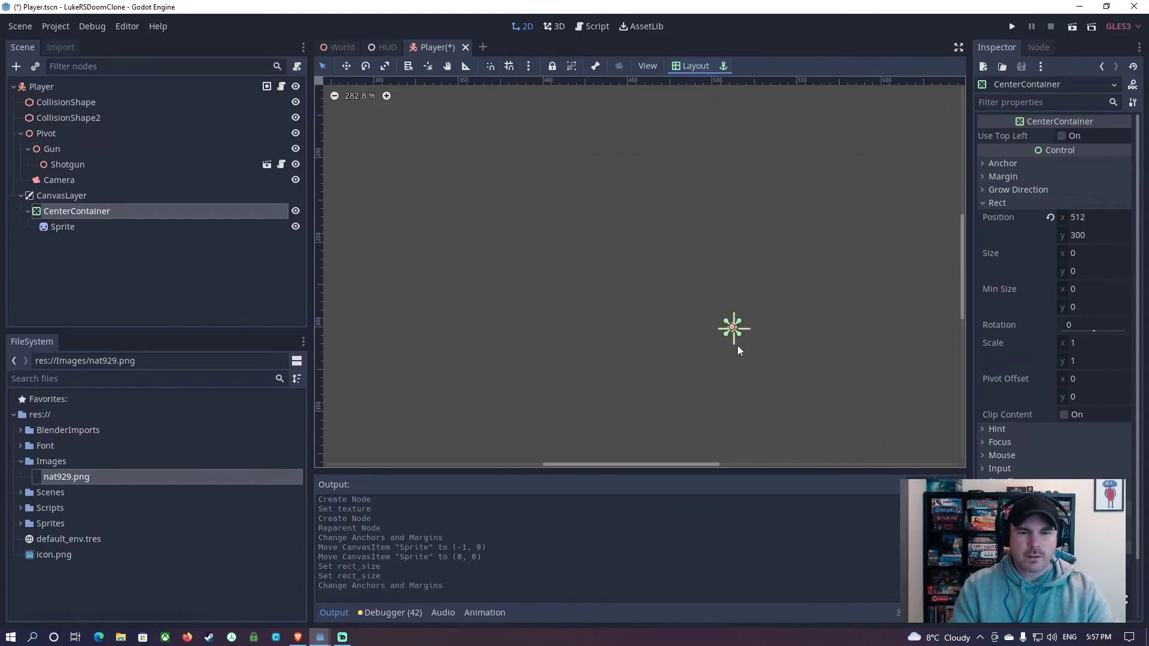
{"action": "scroll", "coordinate": [735, 322], "scroll_direction": "up", "scroll_amount": 8}
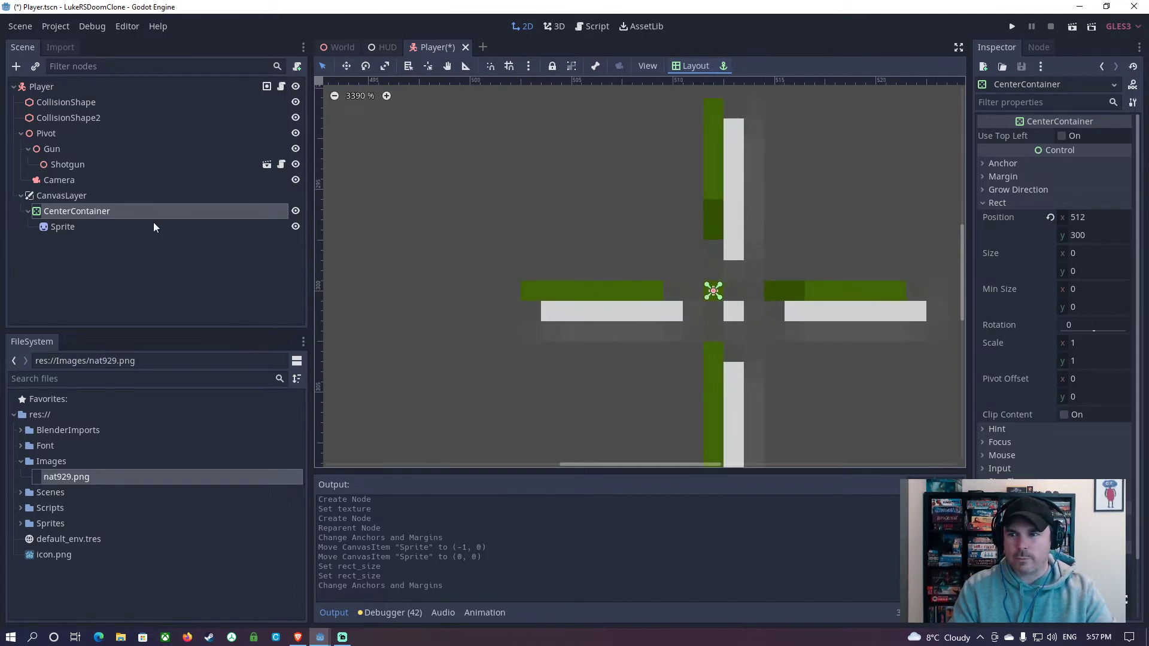
{"action": "left_click", "coordinate": [77, 226]}
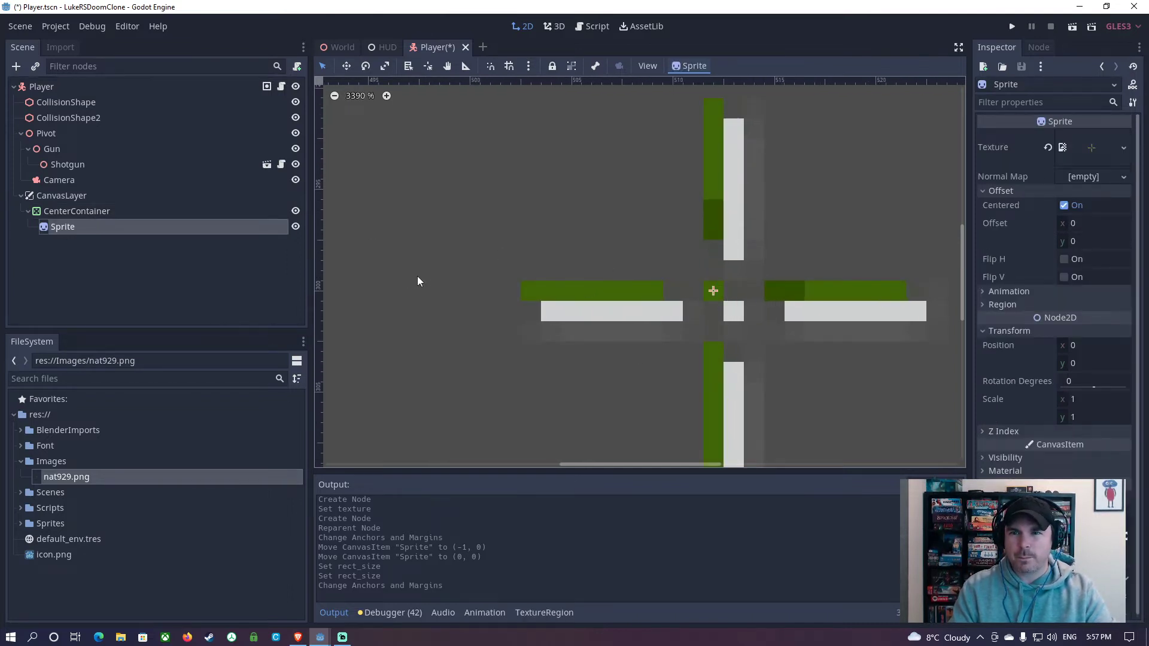
{"action": "key", "text": "Left"}
{"action": "key", "text": "Right"}
{"action": "key", "text": "Left"}
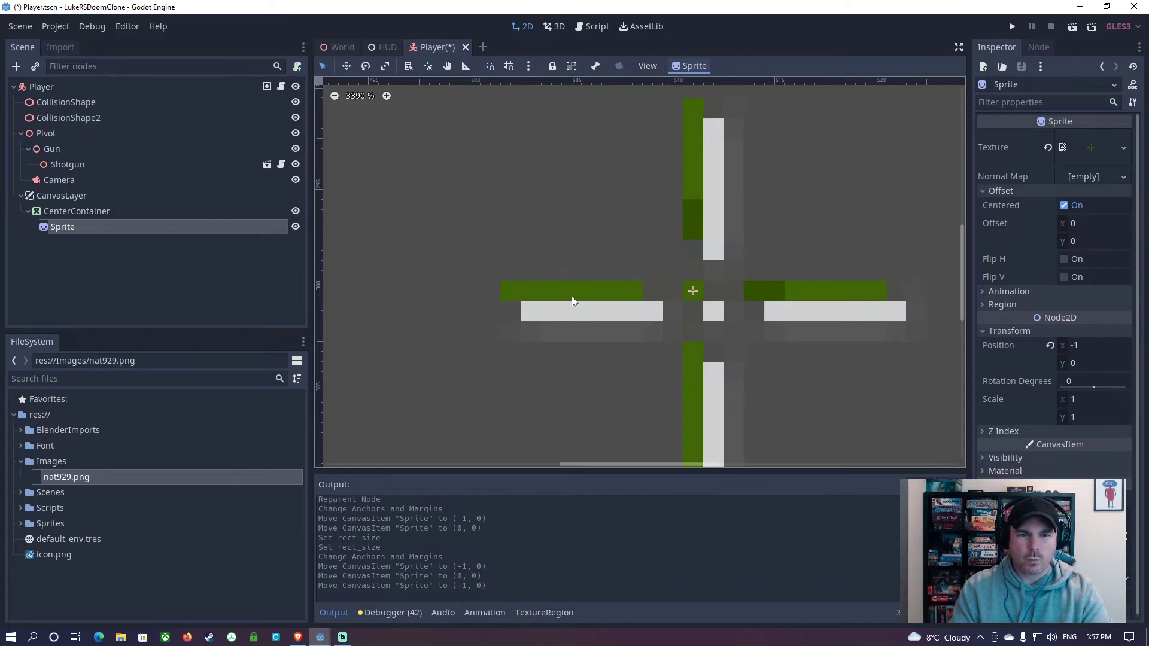
{"action": "key", "text": "Up"}
{"action": "left_click", "coordinate": [92, 212]}
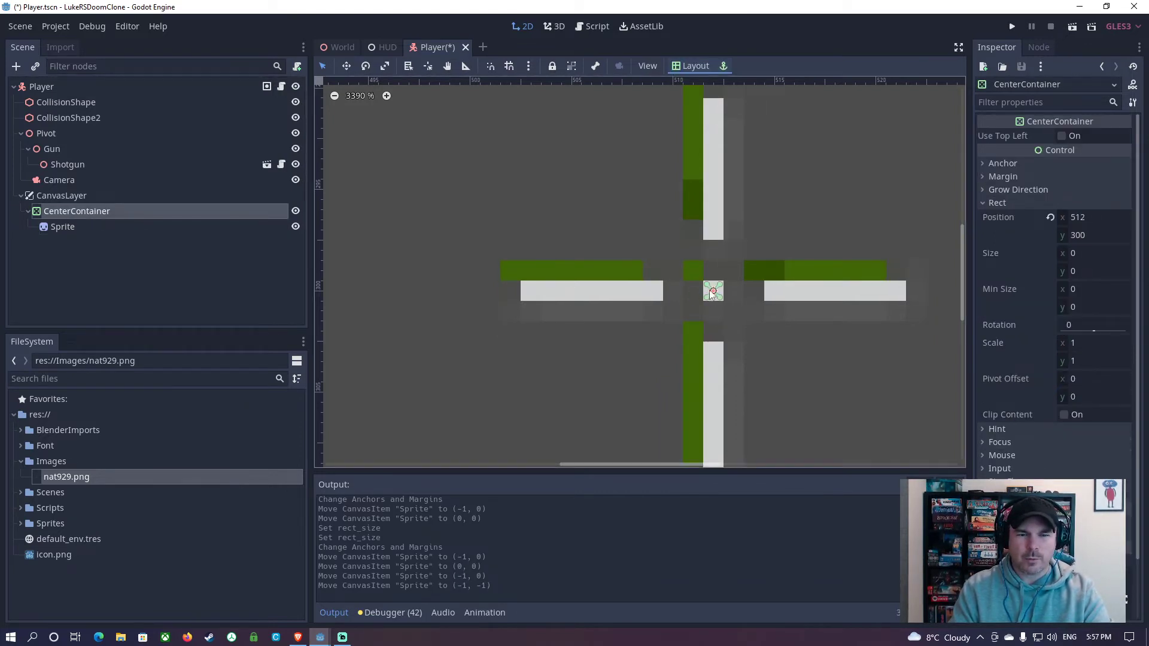
{"action": "scroll", "coordinate": [690, 277], "scroll_direction": "down", "scroll_amount": 7}
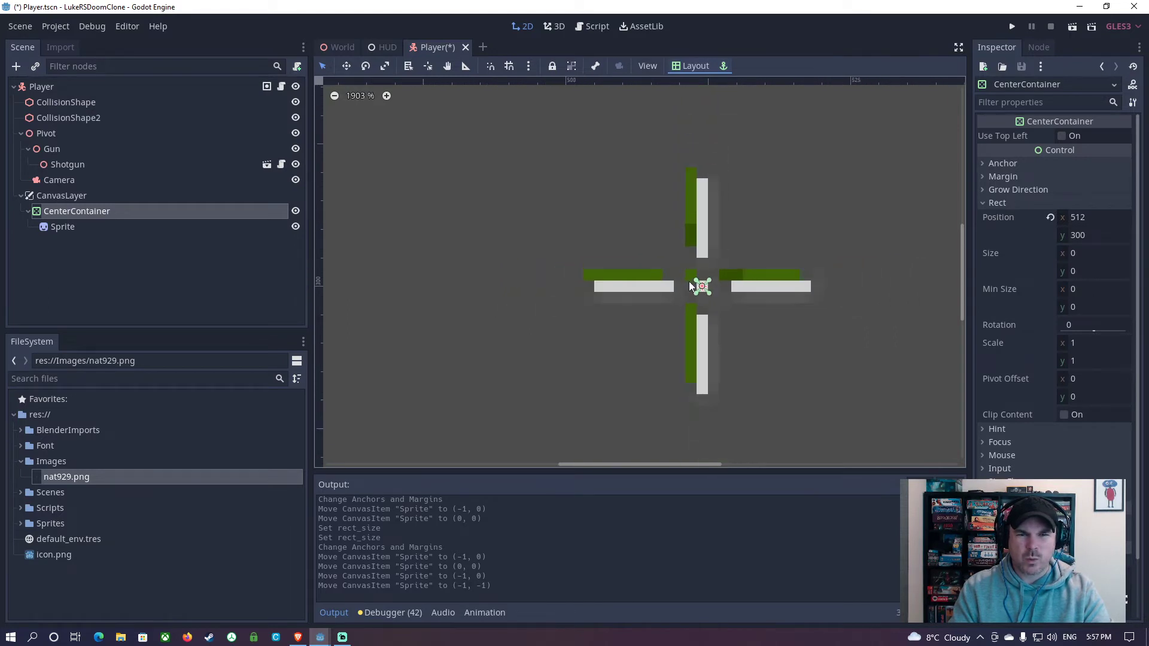
{"action": "scroll", "coordinate": [690, 277], "scroll_direction": "up", "scroll_amount": 1}
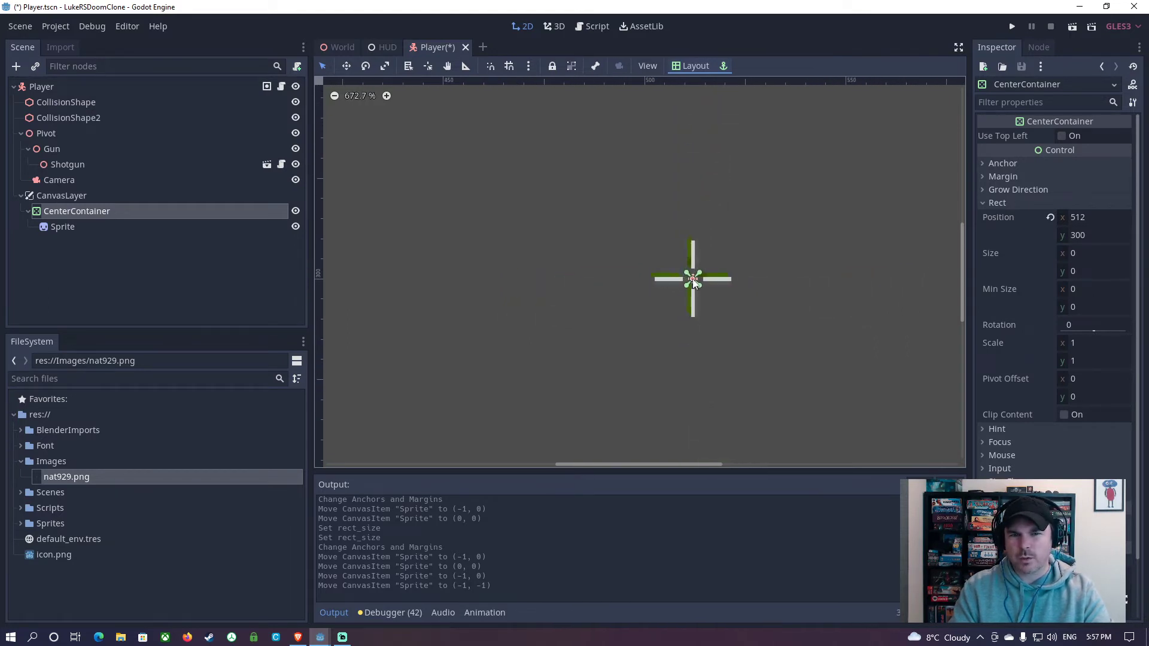
{"action": "scroll", "coordinate": [716, 296], "scroll_direction": "up", "scroll_amount": 1}
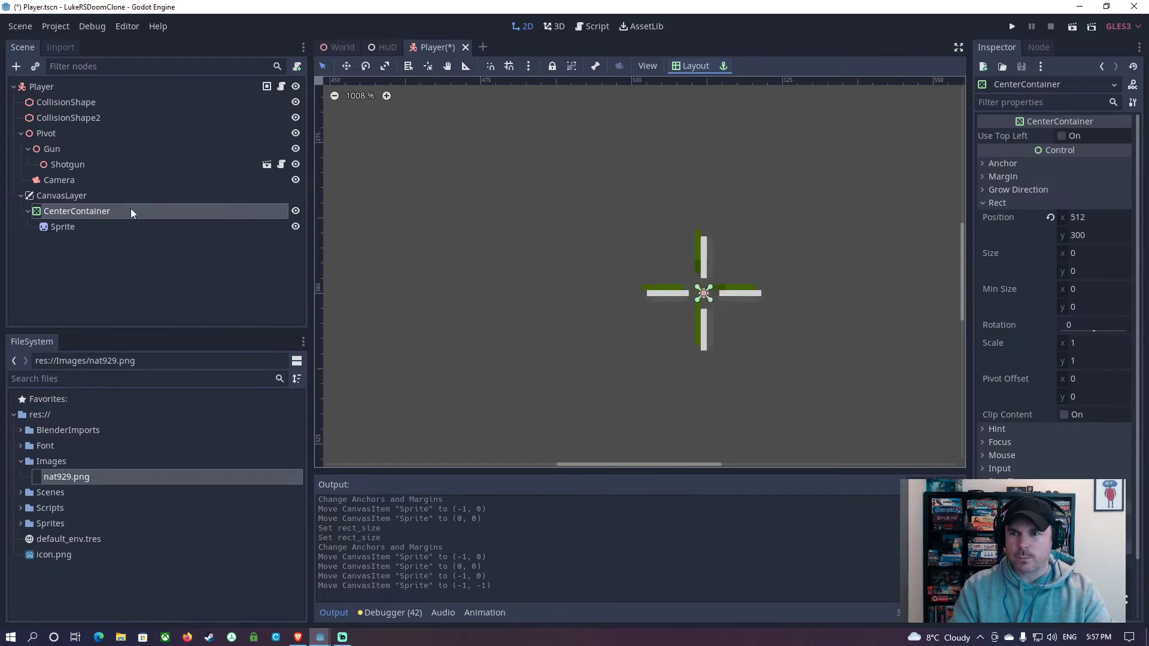
- Run the project and test the crosshair's aim by shooting the enemy and walls with the pistol
{"action": "left_click", "coordinate": [1013, 26]}
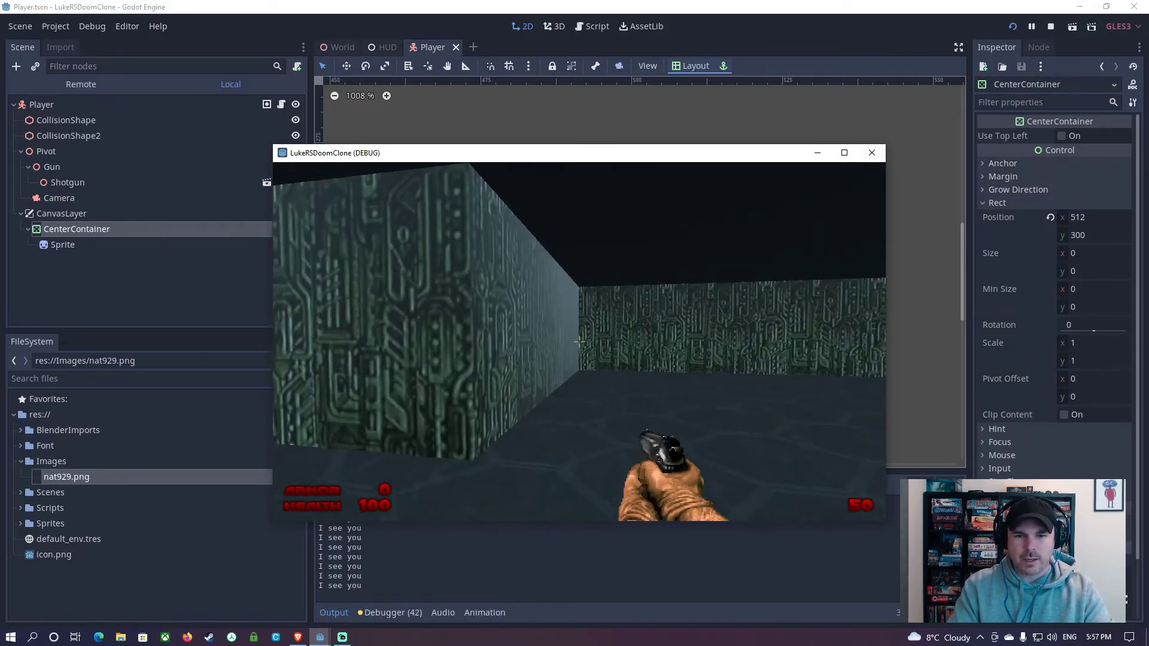
{"action": "key", "text": "s"}
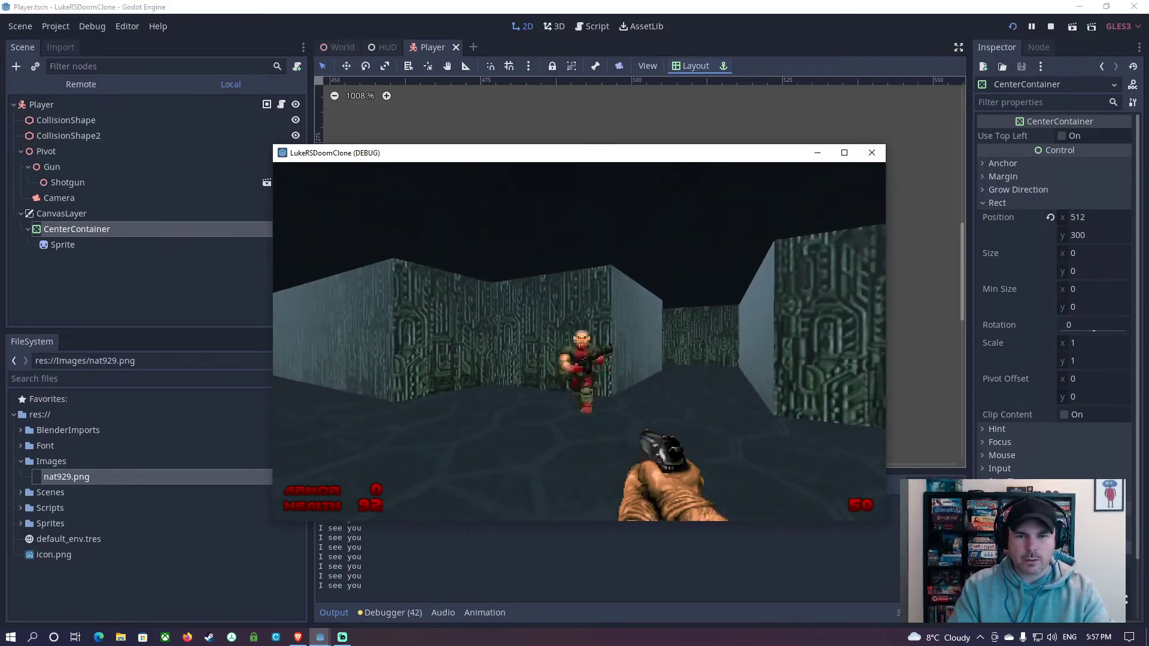
{"action": "left_click", "coordinate": [579, 341]}
{"action": "left_click", "coordinate": [579, 342]}
{"action": "left_click", "coordinate": [580, 342]}
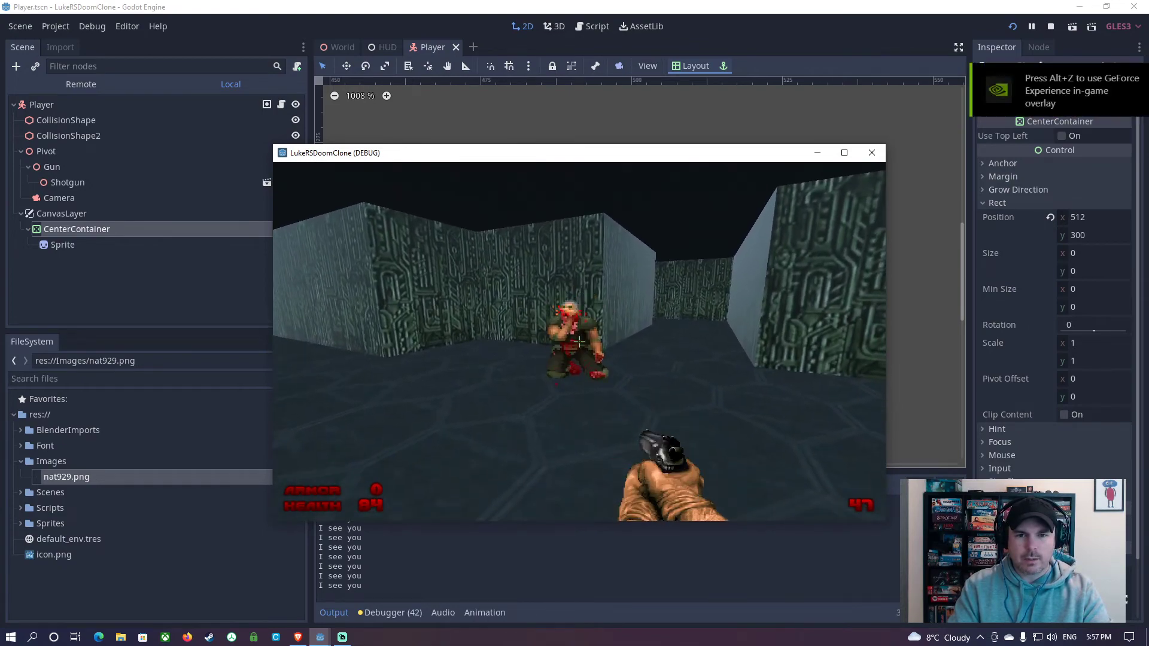
{"action": "left_click", "coordinate": [580, 341]}
{"action": "key", "text": "w"}
{"action": "left_click", "coordinate": [579, 342]}
{"action": "left_click", "coordinate": [579, 342]}
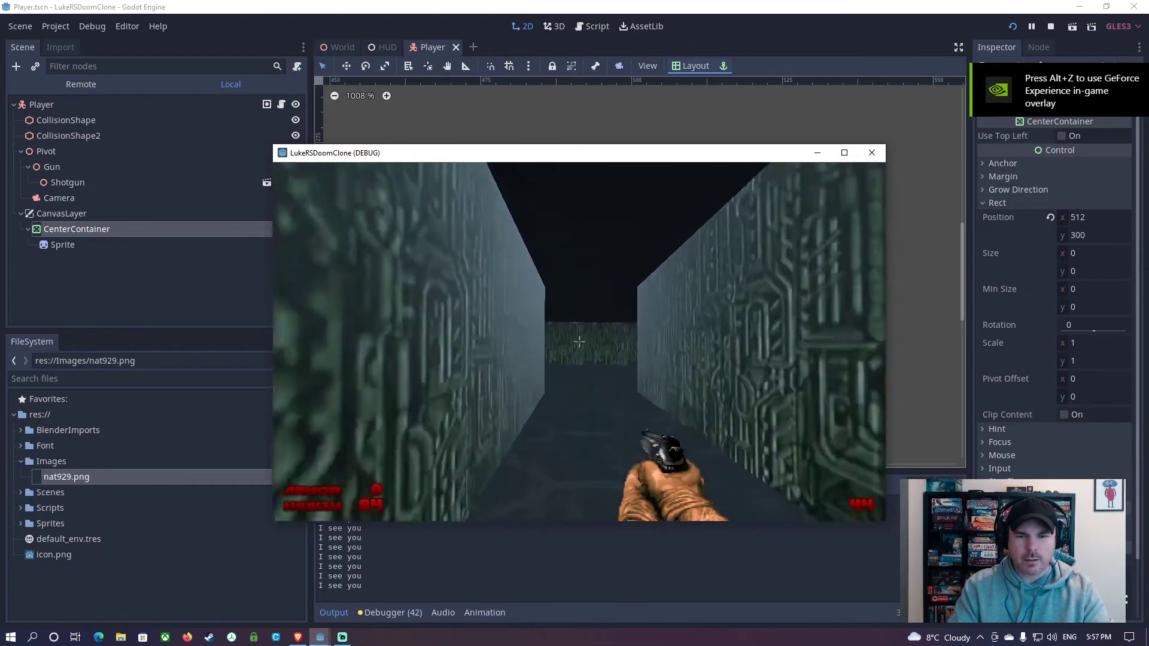
{"action": "left_click", "coordinate": [580, 341]}
{"action": "key", "text": "w"}
- Test the crosshair with the shotgun, uzi and pistol while moving through the level, and quit the running game
{"action": "key", "text": "2"}
{"action": "left_click", "coordinate": [579, 341]}
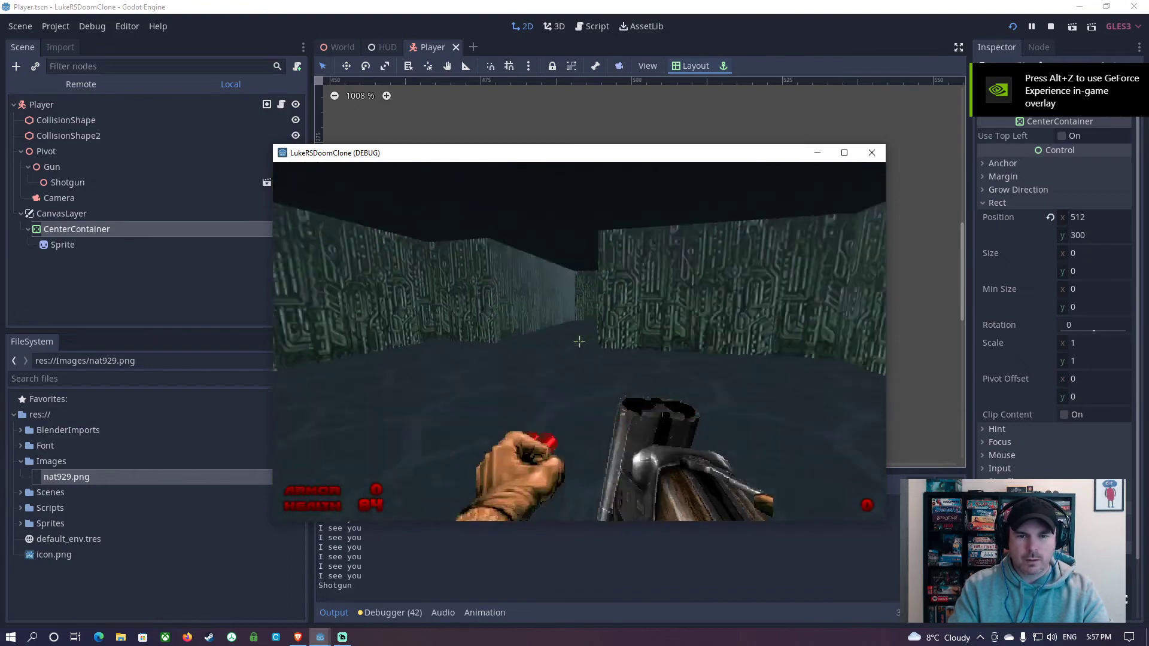
{"action": "key", "text": "3"}
{"action": "left_click", "coordinate": [579, 342]}
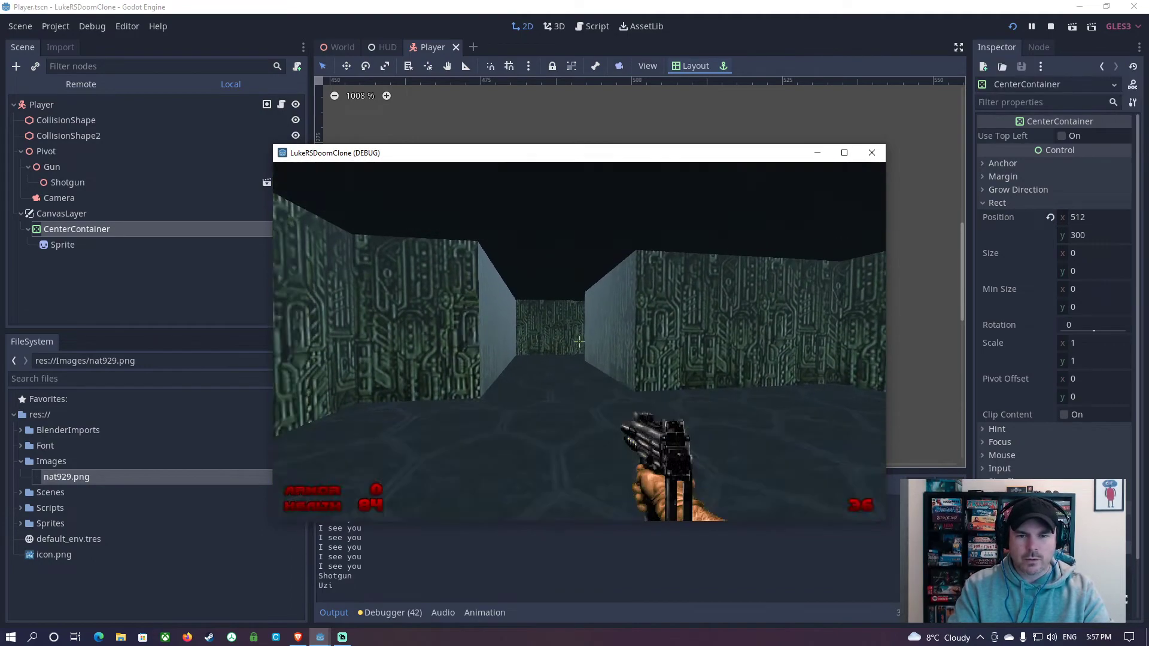
{"action": "key", "text": "w"}
{"action": "left_click", "coordinate": [579, 341]}
{"action": "key", "text": "1"}
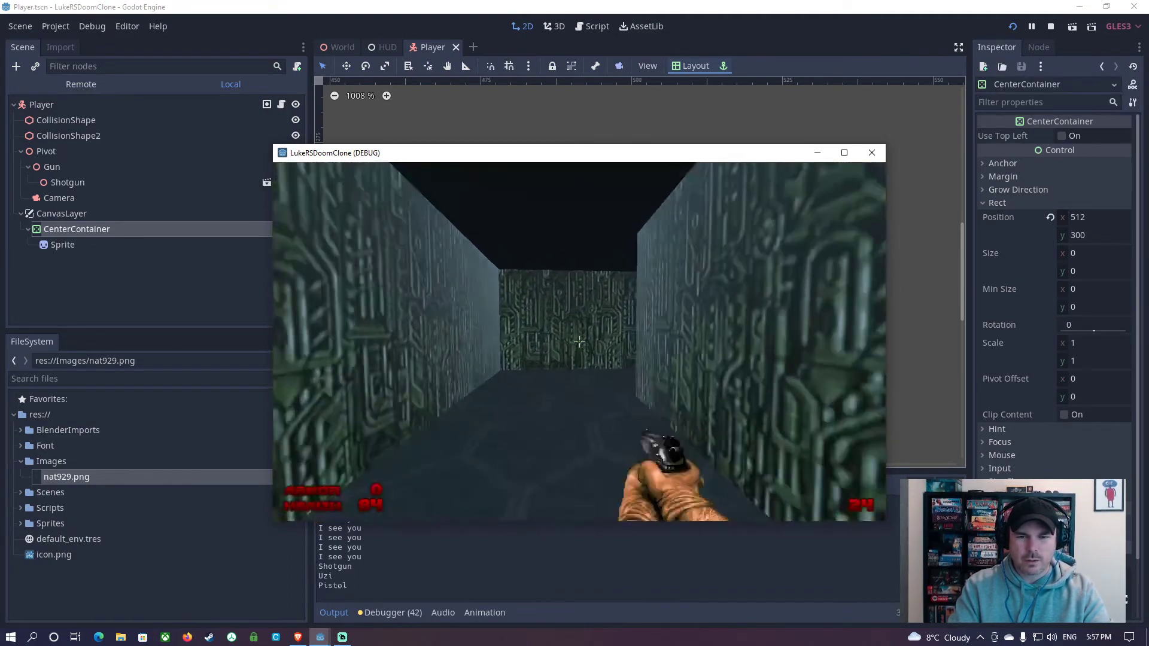
{"action": "key", "text": "w"}
{"action": "scroll", "coordinate": [579, 341], "scroll_direction": "up", "scroll_amount": 3}
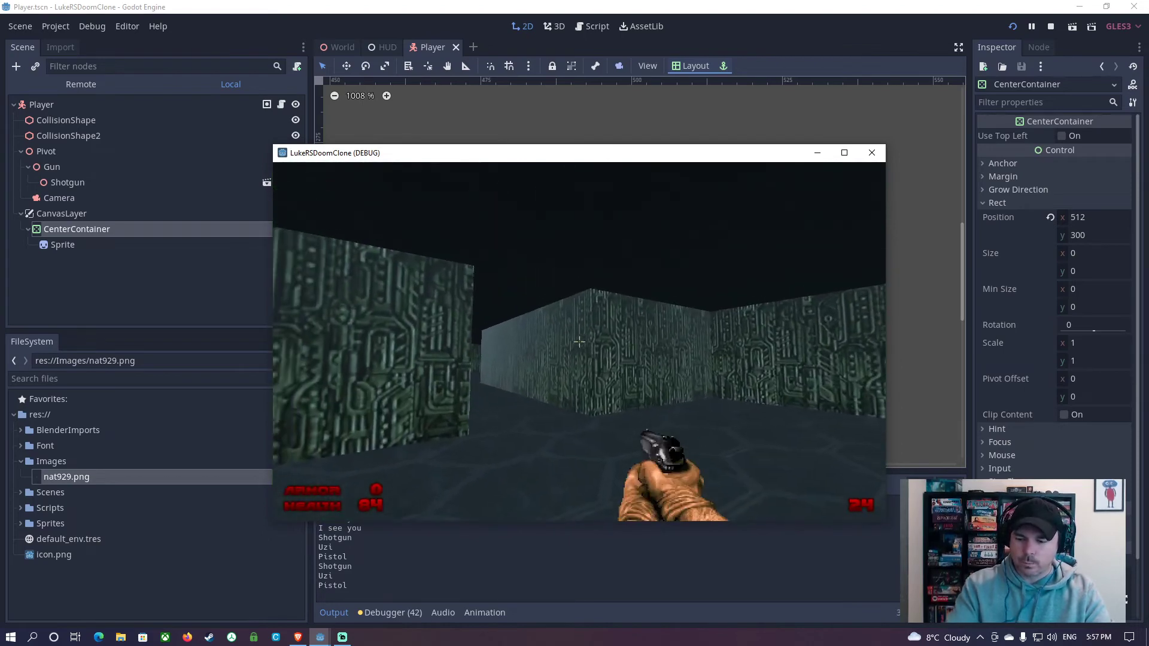
{"action": "key", "text": "Escape"}
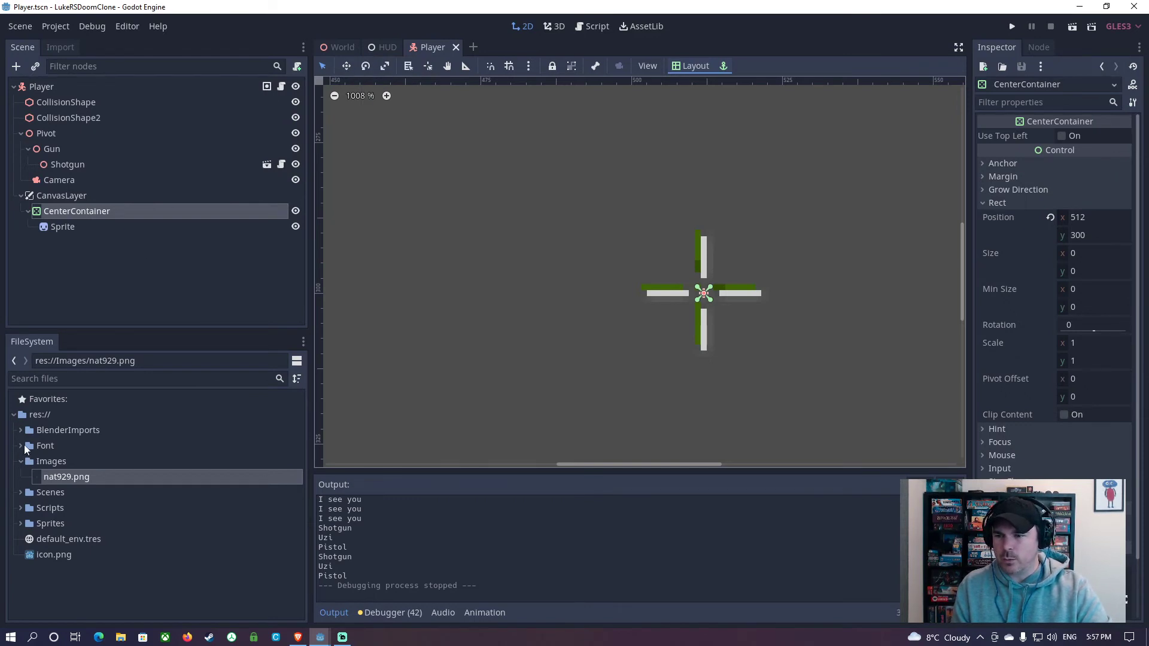
- Open Shotgun.tscn from the Scenes folder and examine its Control node
{"action": "left_click", "coordinate": [22, 493]}
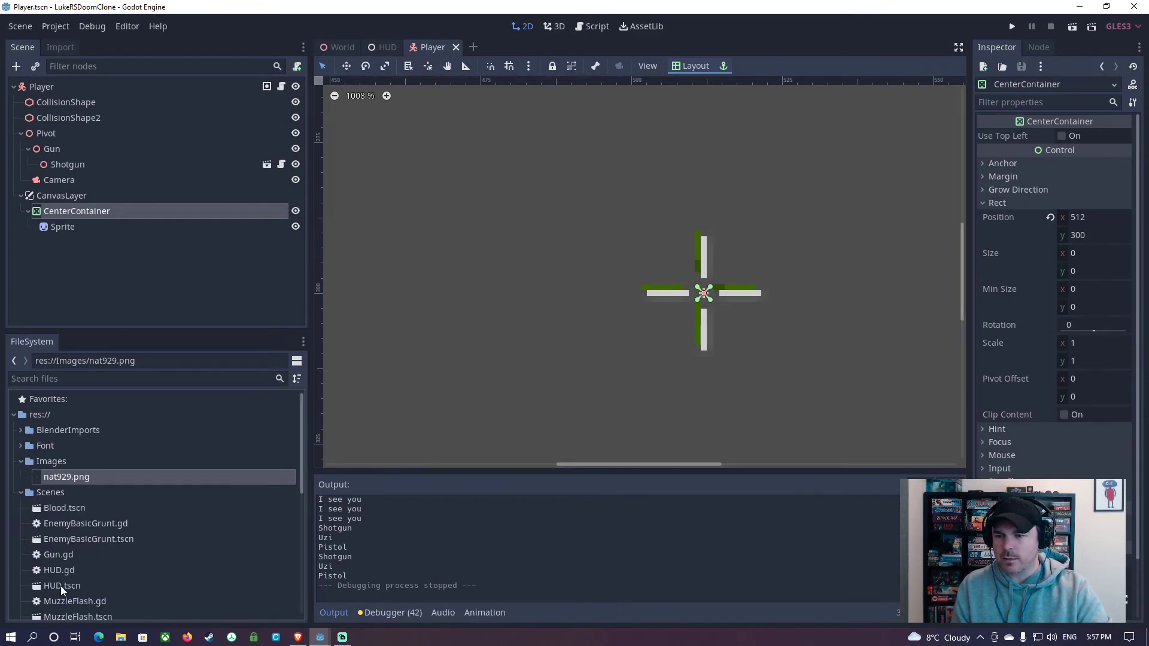
{"action": "scroll", "coordinate": [60, 587], "scroll_direction": "down", "scroll_amount": 5}
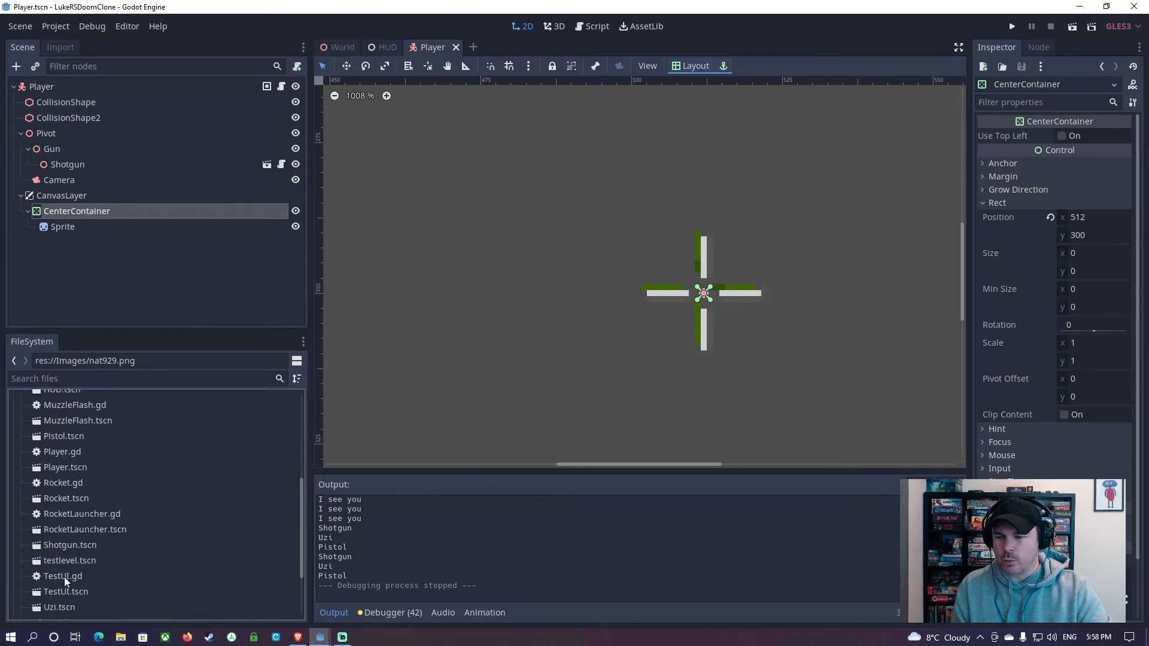
{"action": "double_click", "coordinate": [70, 546]}
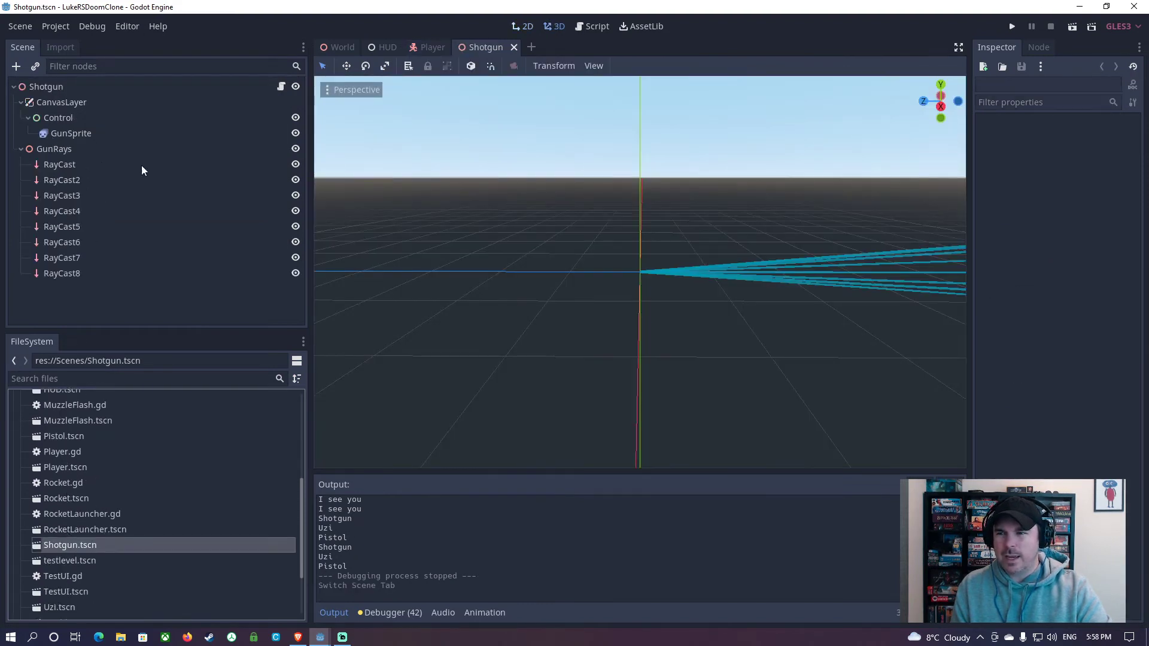
{"action": "left_click", "coordinate": [54, 120]}
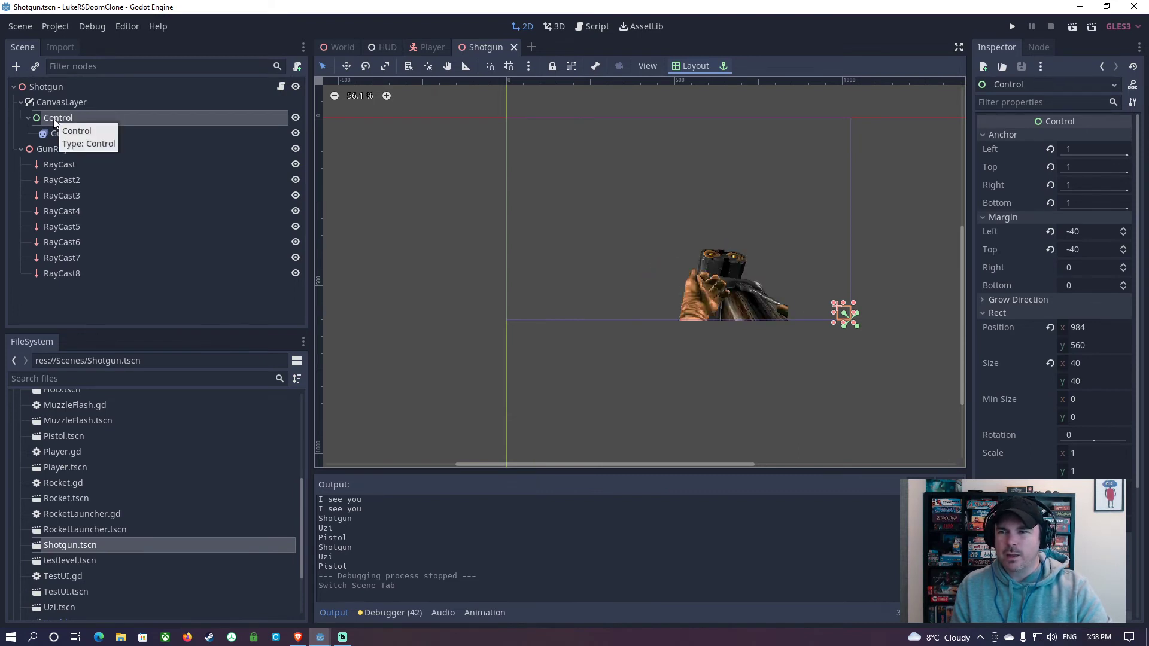
- Add a CenterContainer under the Shotgun scene's CanvasLayer, reset its rect size to 0 and apply the Center layout
{"action": "left_click", "coordinate": [51, 103]}
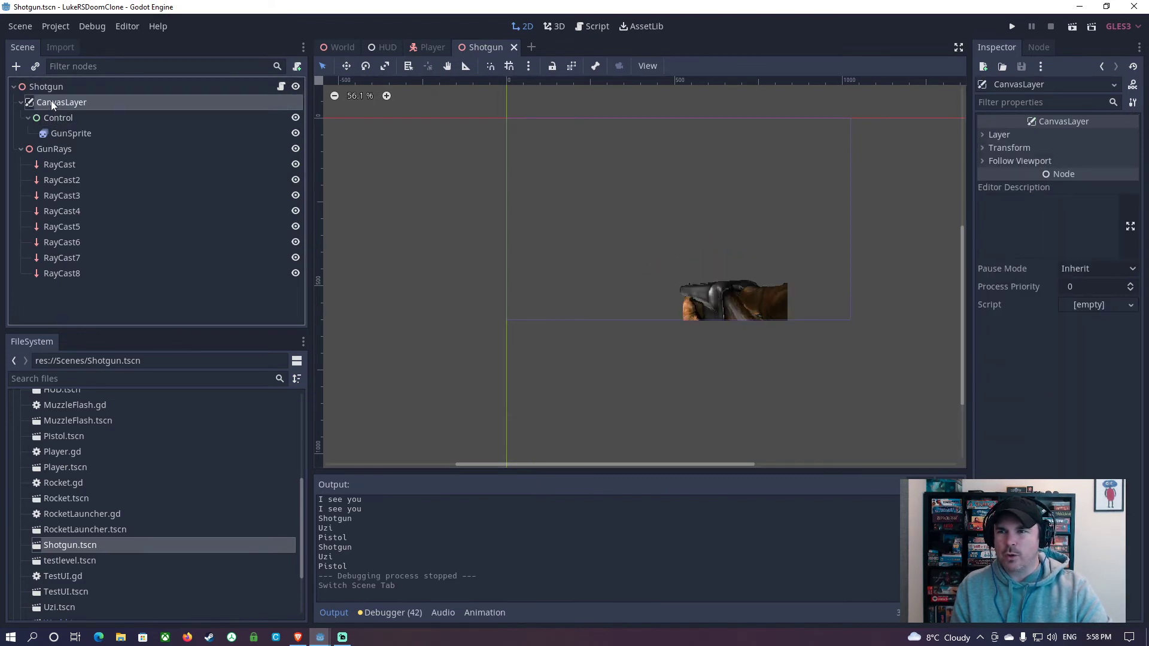
{"action": "left_click", "coordinate": [16, 65]}
{"action": "double_click", "coordinate": [462, 300]}
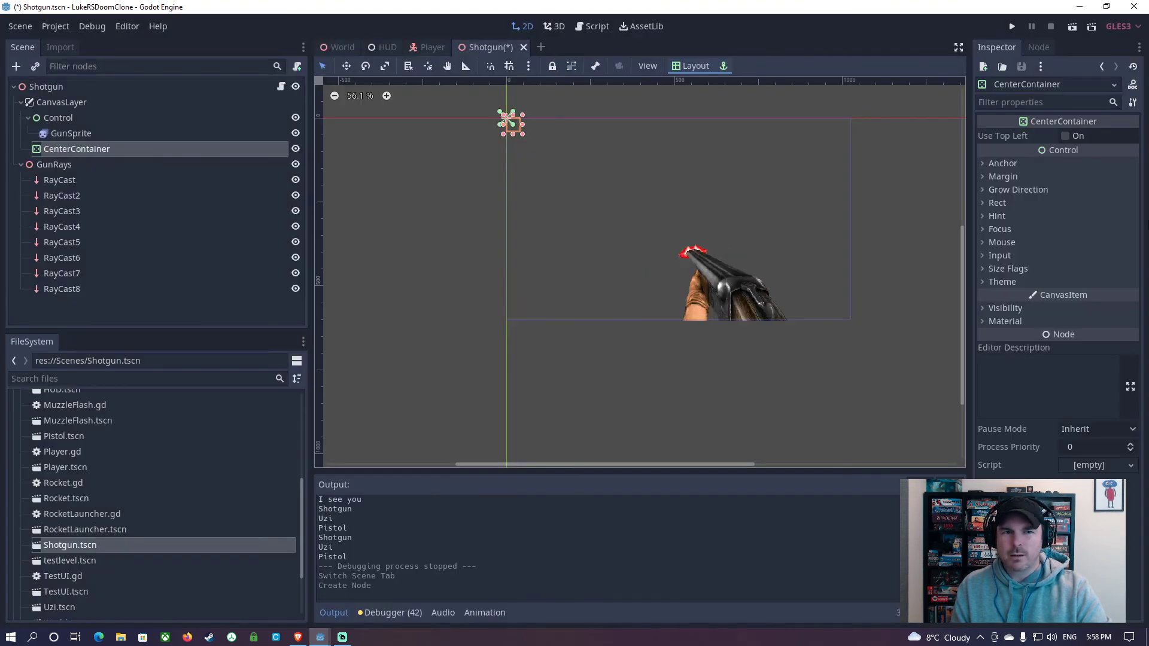
{"action": "left_click", "coordinate": [995, 203]}
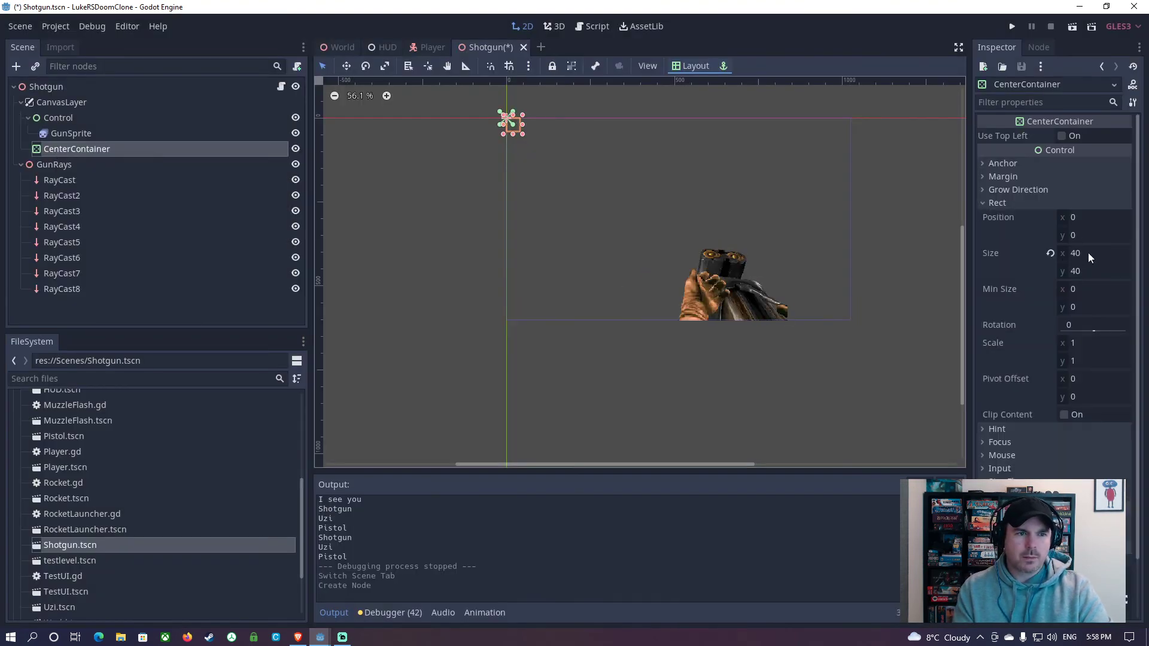
{"action": "left_click", "coordinate": [1051, 253]}
{"action": "left_click", "coordinate": [682, 65]}
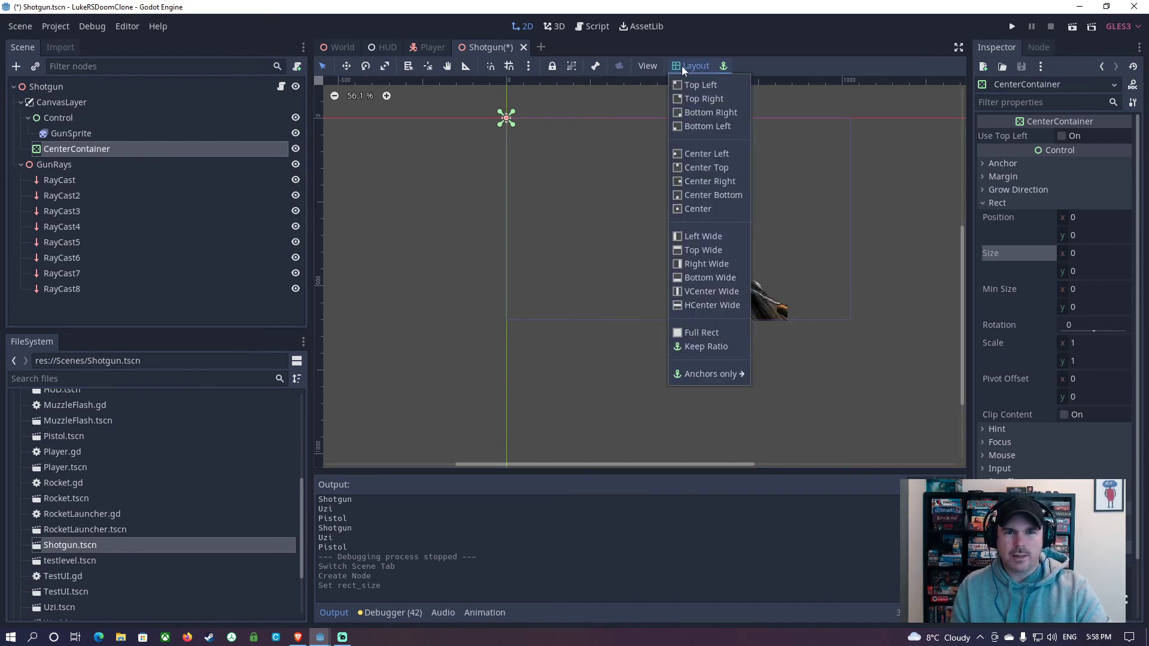
{"action": "left_click", "coordinate": [697, 205]}
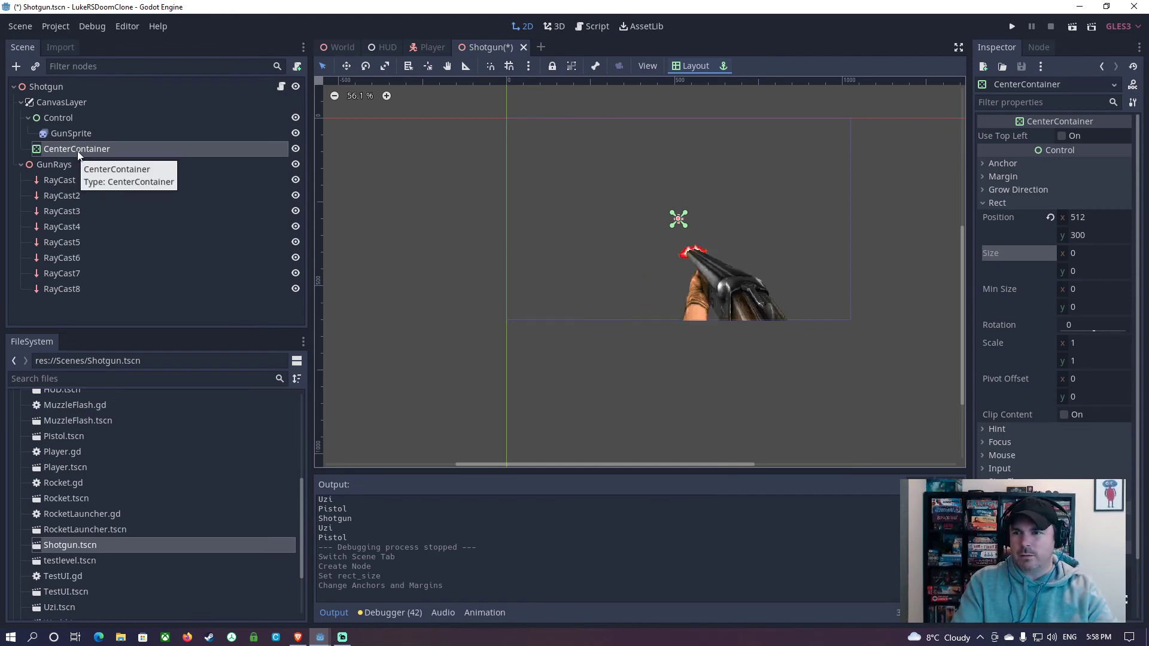
- Delete the CenterContainer from the Shotgun scene
{"action": "key", "text": "Delete"}
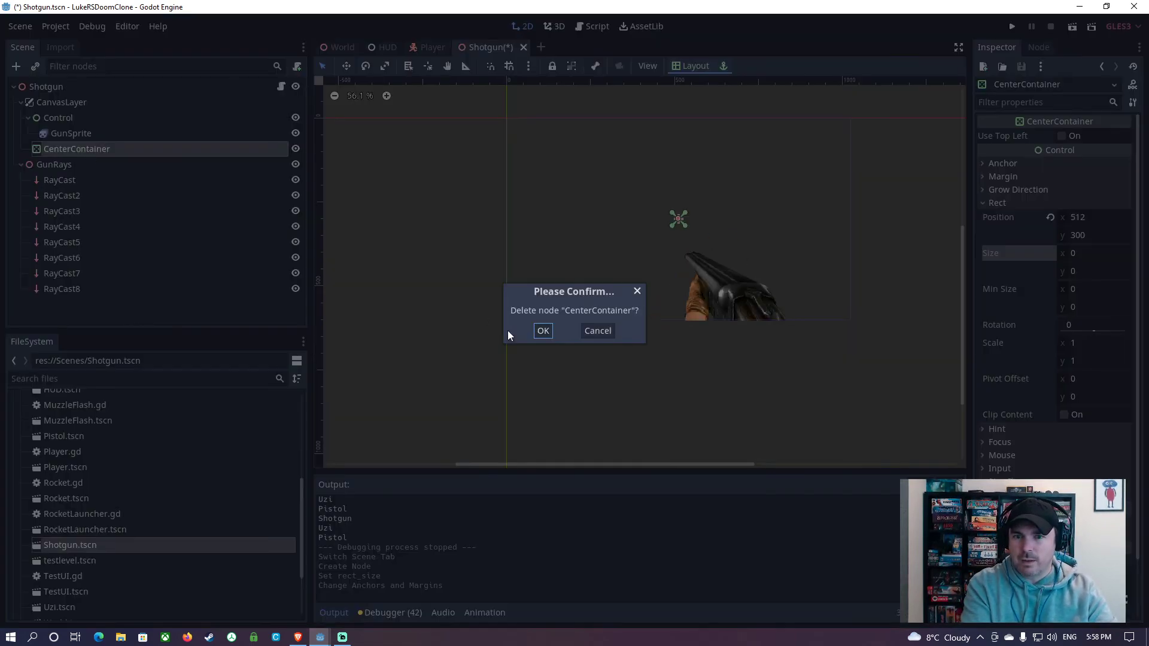
{"action": "left_click", "coordinate": [543, 331]}
- Check CanvasLayer2 in the HUD scene and return to the Player scene
{"action": "left_click", "coordinate": [384, 51]}
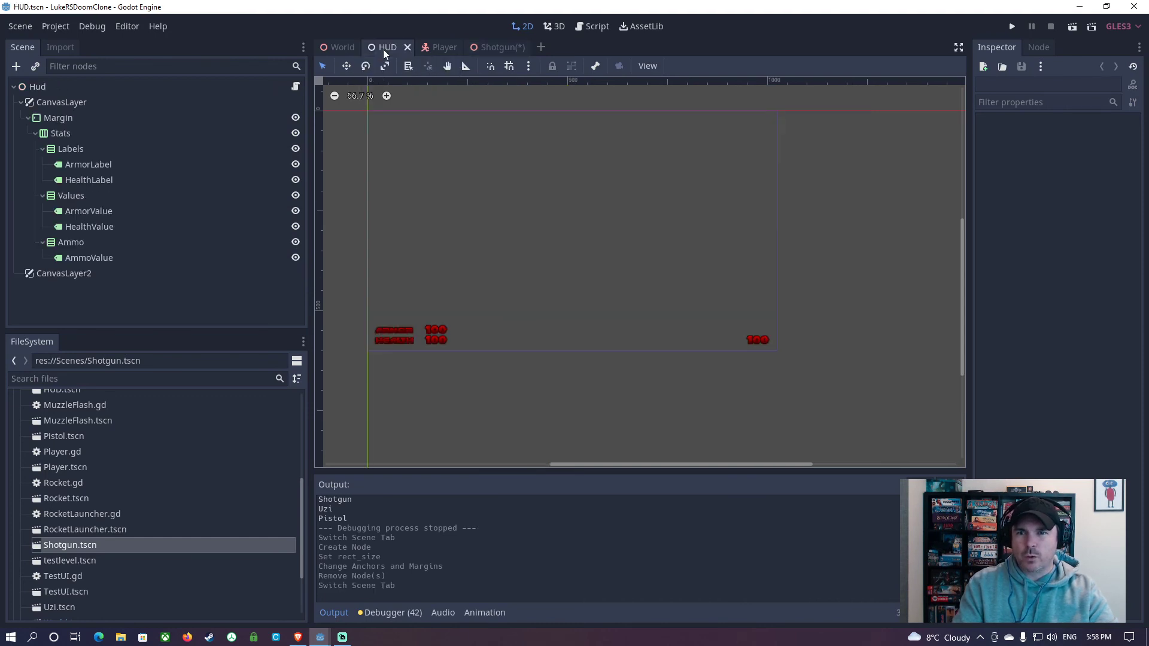
{"action": "left_click", "coordinate": [39, 274]}
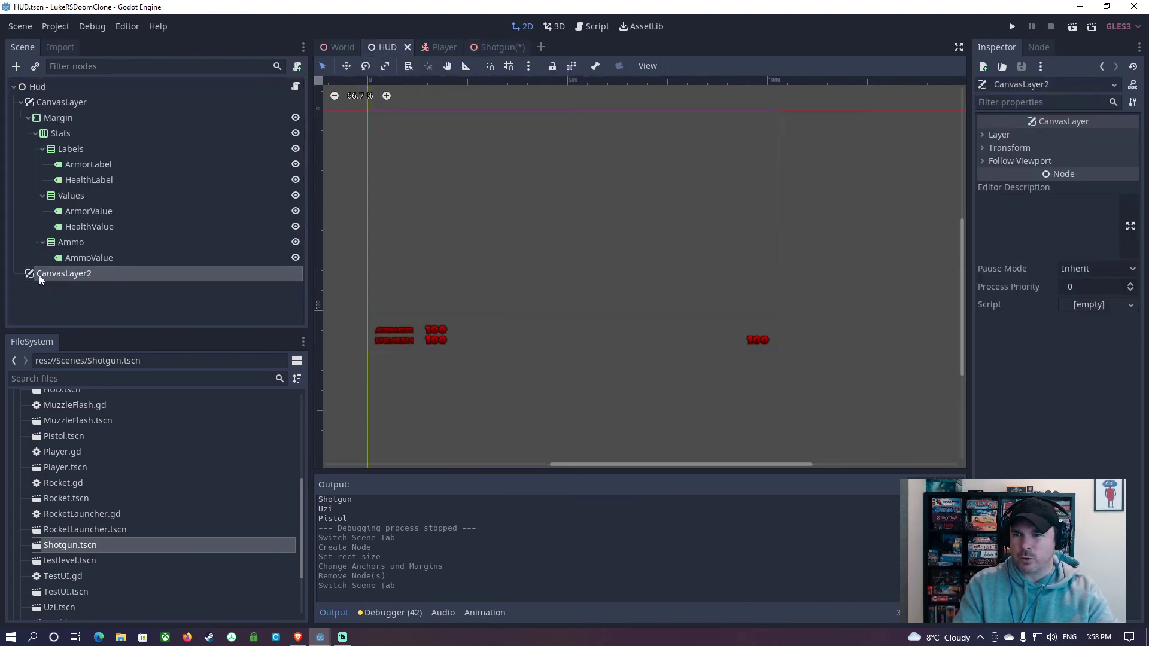
{"action": "left_click", "coordinate": [439, 42]}
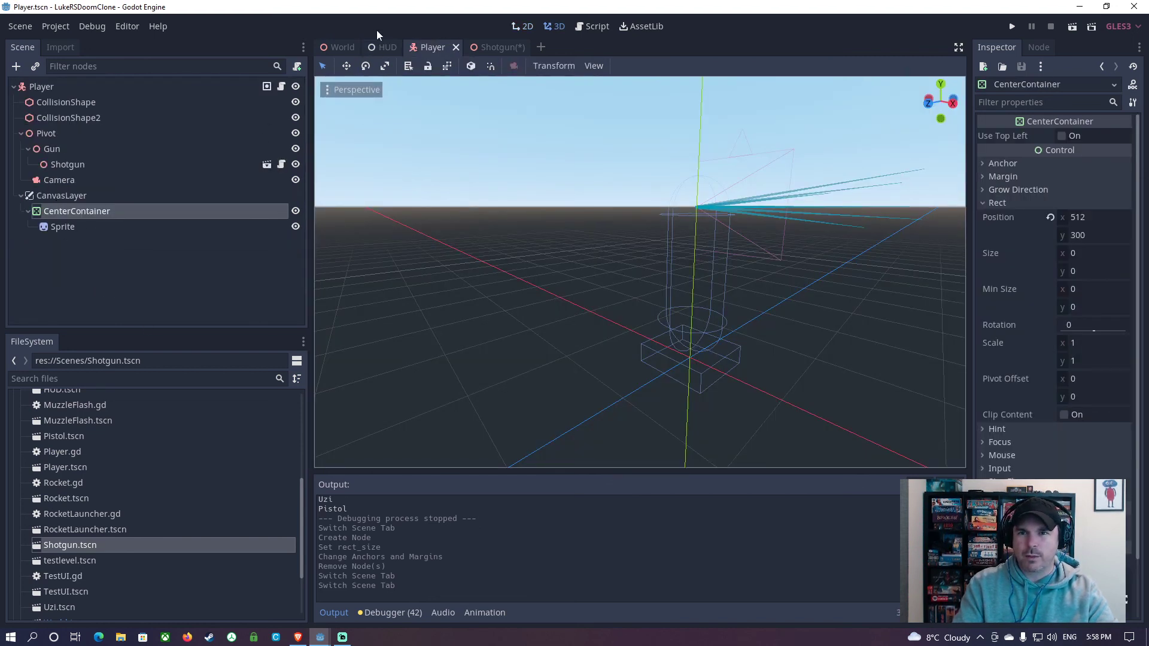